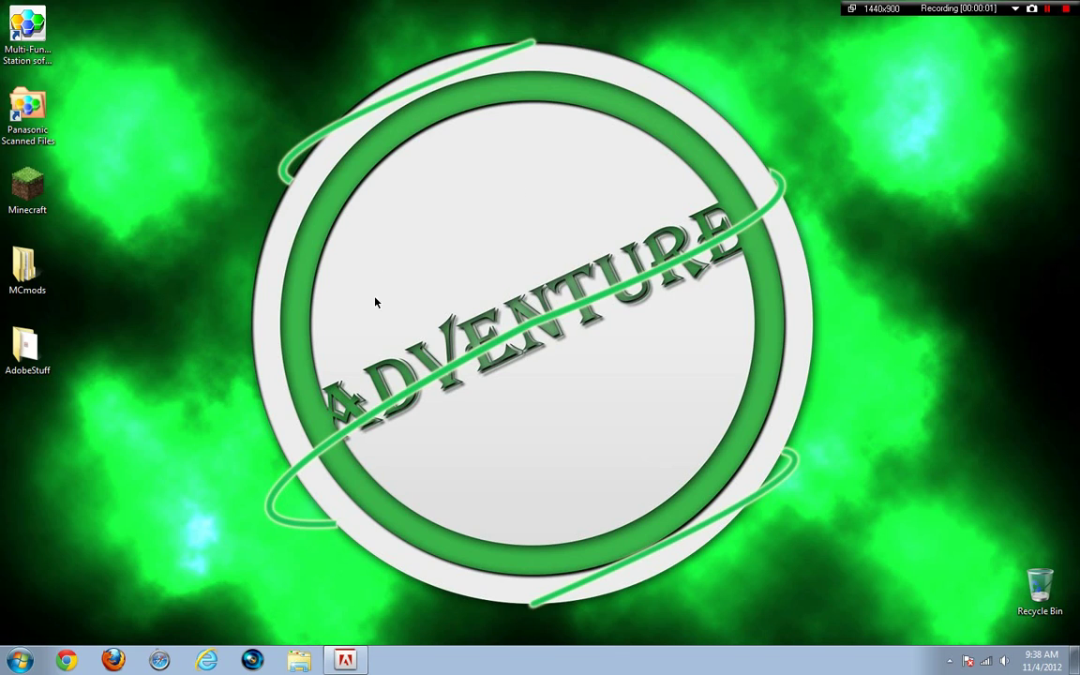
Step: Open the MCmods folder on the desktop to check the mod archives in it, and close the folder
{"action": "double_click", "coordinate": [25, 269]}
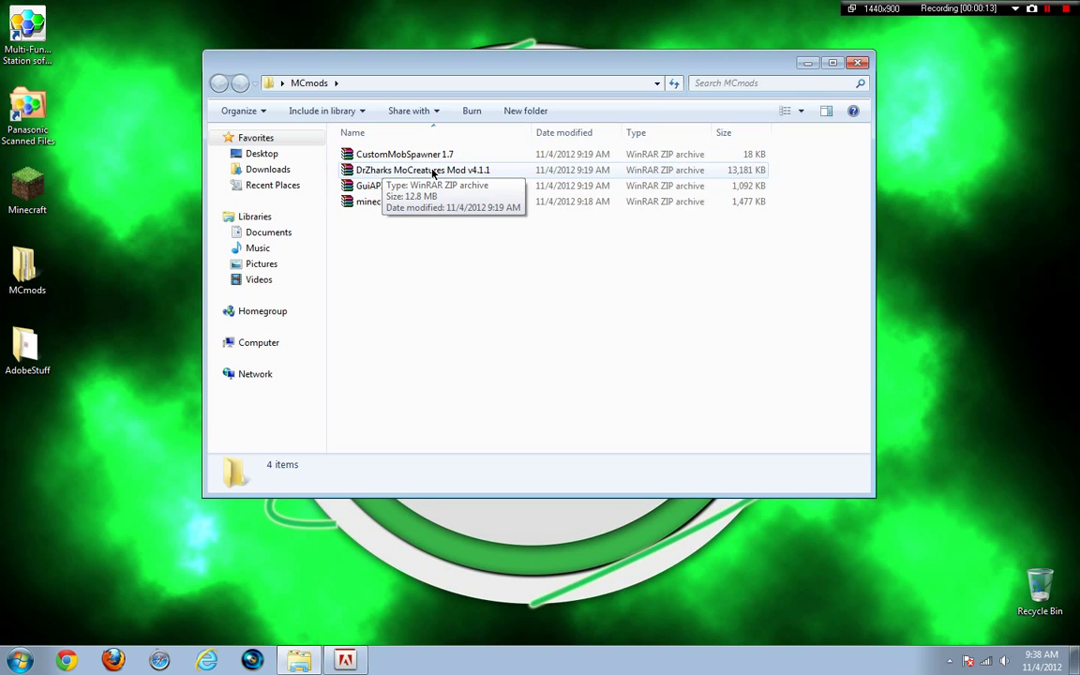
{"action": "left_click_drag", "start_coordinate": [724, 69], "coordinate": [659, 70]}
{"action": "left_click", "coordinate": [829, 63]}
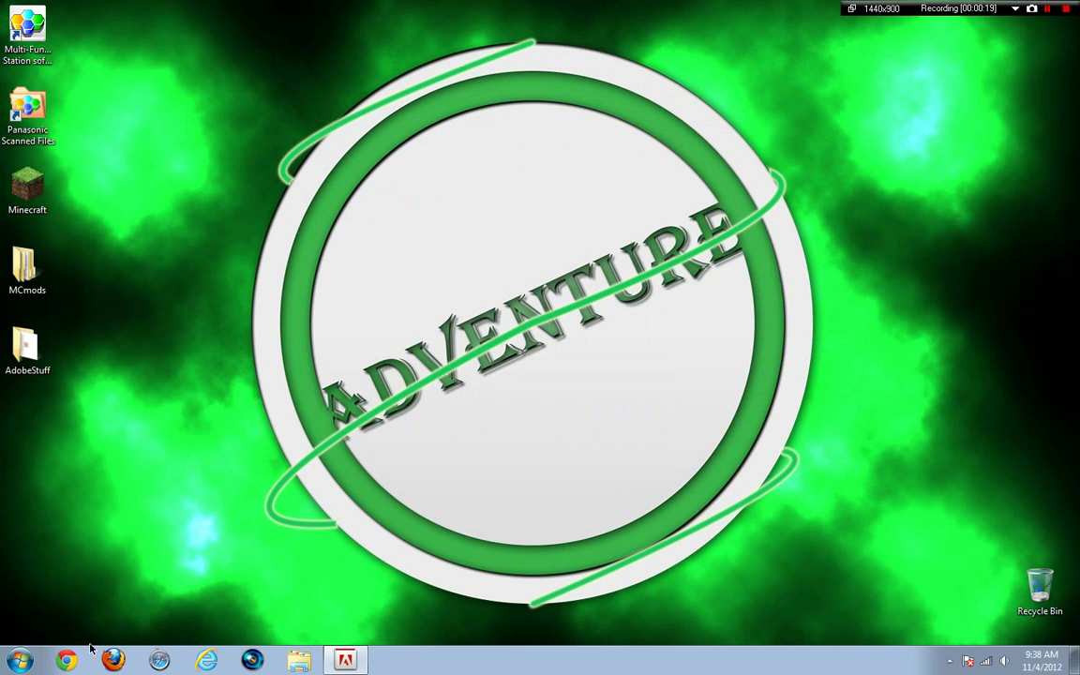
Step: Search the system for %appdata% and open the Roaming folder
{"action": "left_click", "coordinate": [20, 660]}
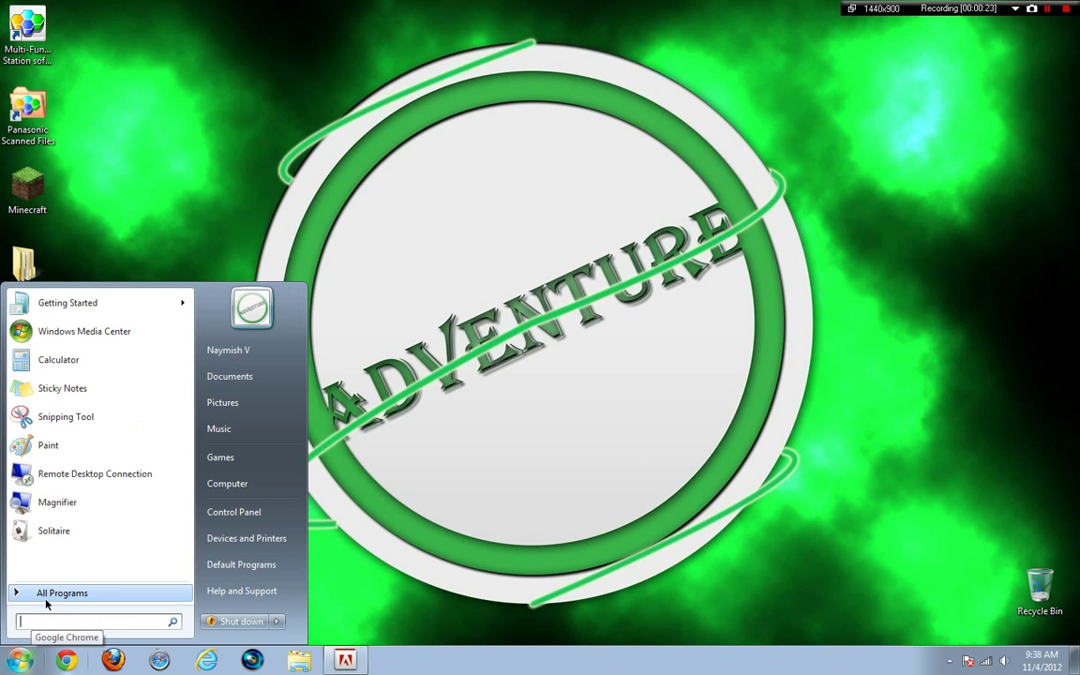
{"action": "left_click", "coordinate": [46, 593]}
{"action": "type", "text": "%a"}
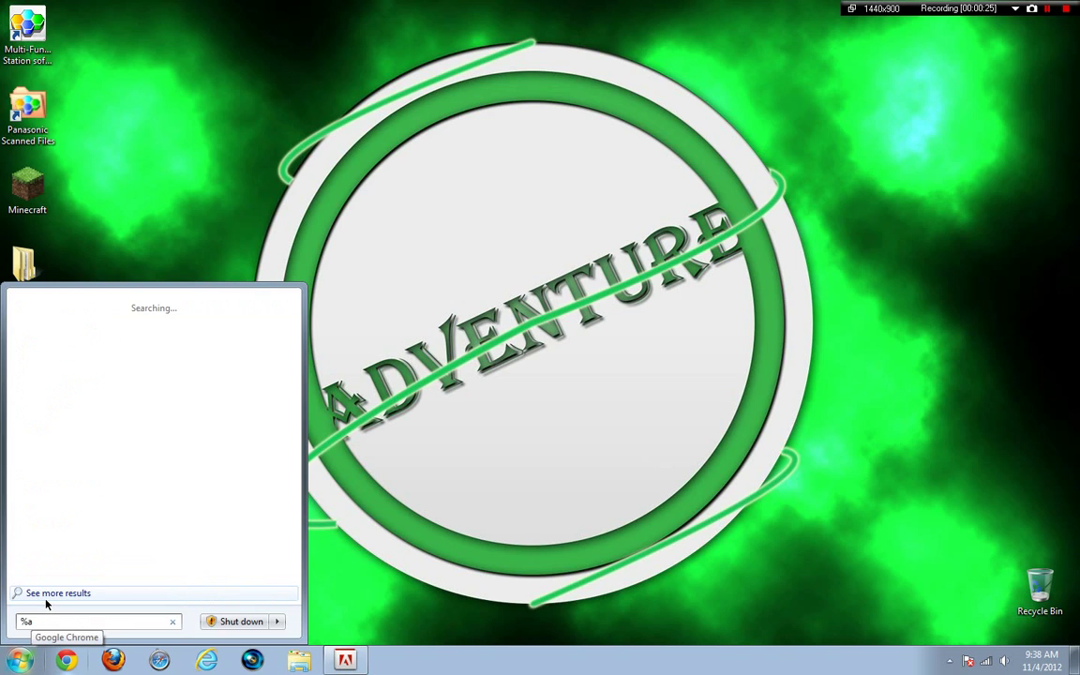
{"action": "type", "text": "ppdata"}
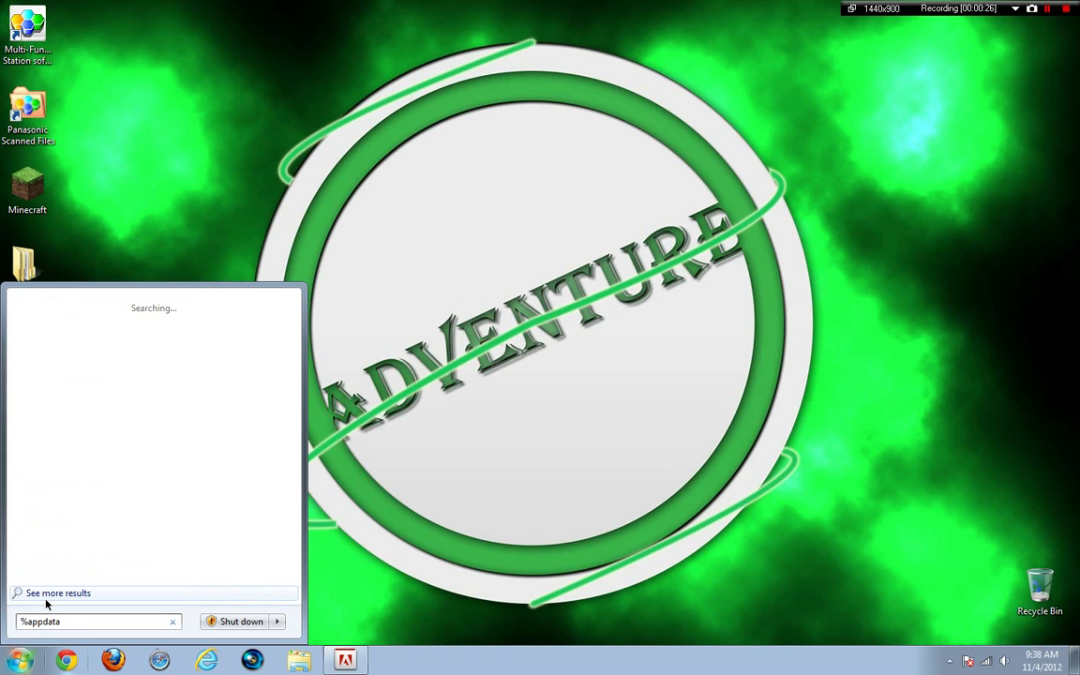
{"action": "type", "text": "%"}
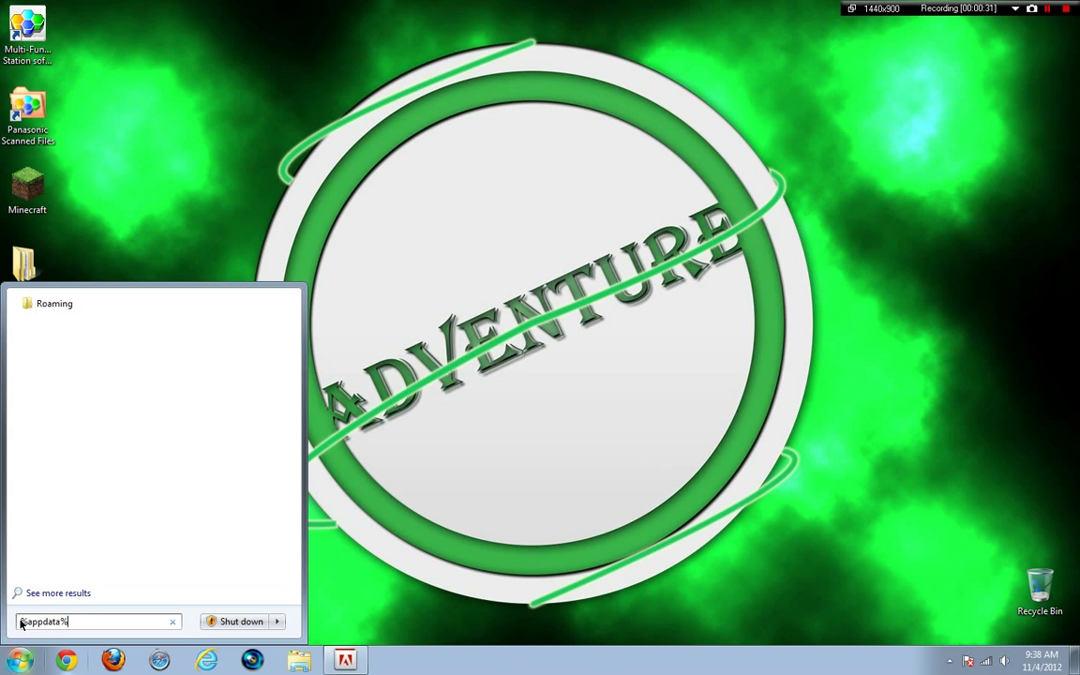
{"action": "left_click", "coordinate": [54, 304]}
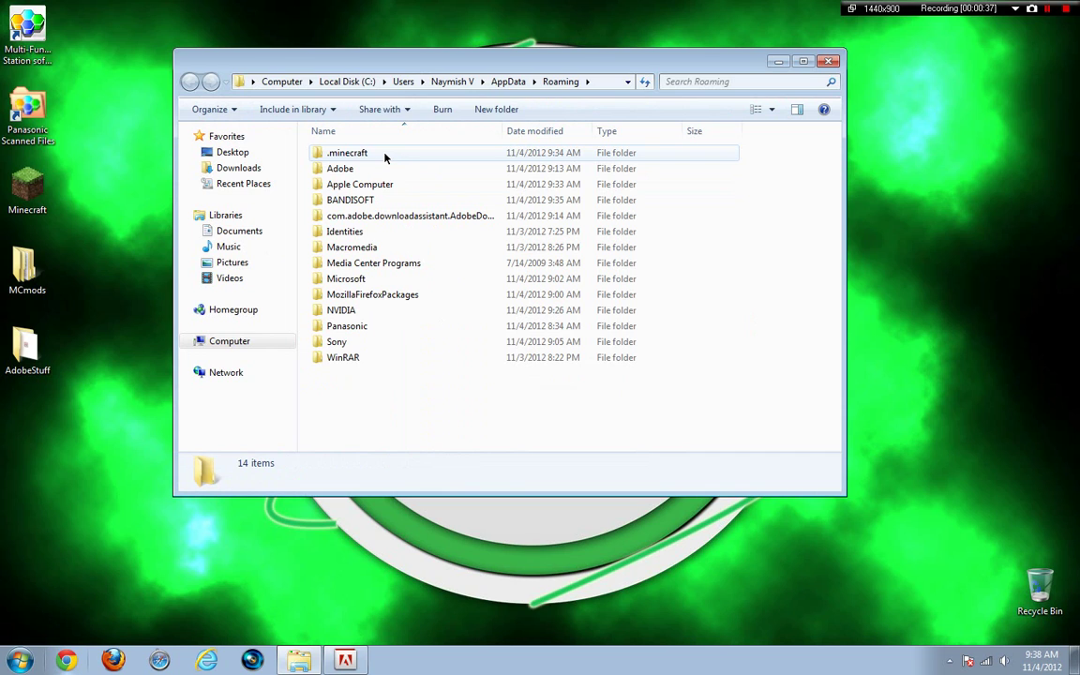
Step: Go to the bin folder inside .minecraft and open the minecraft jar file with WinRAR archiver
{"action": "double_click", "coordinate": [385, 156]}
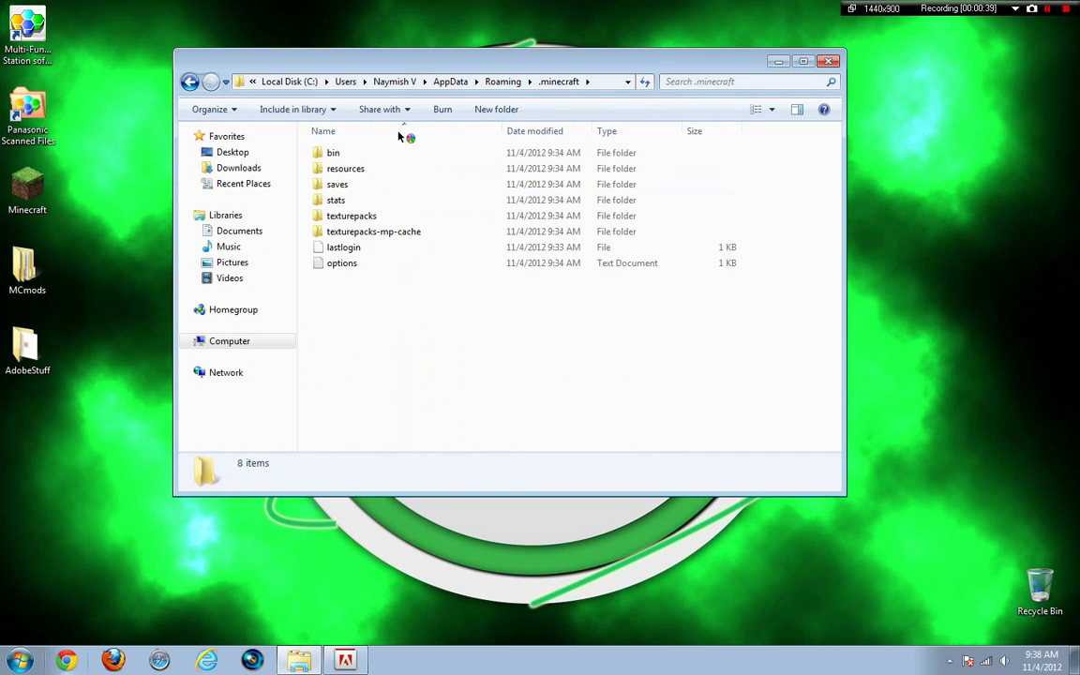
{"action": "double_click", "coordinate": [350, 155]}
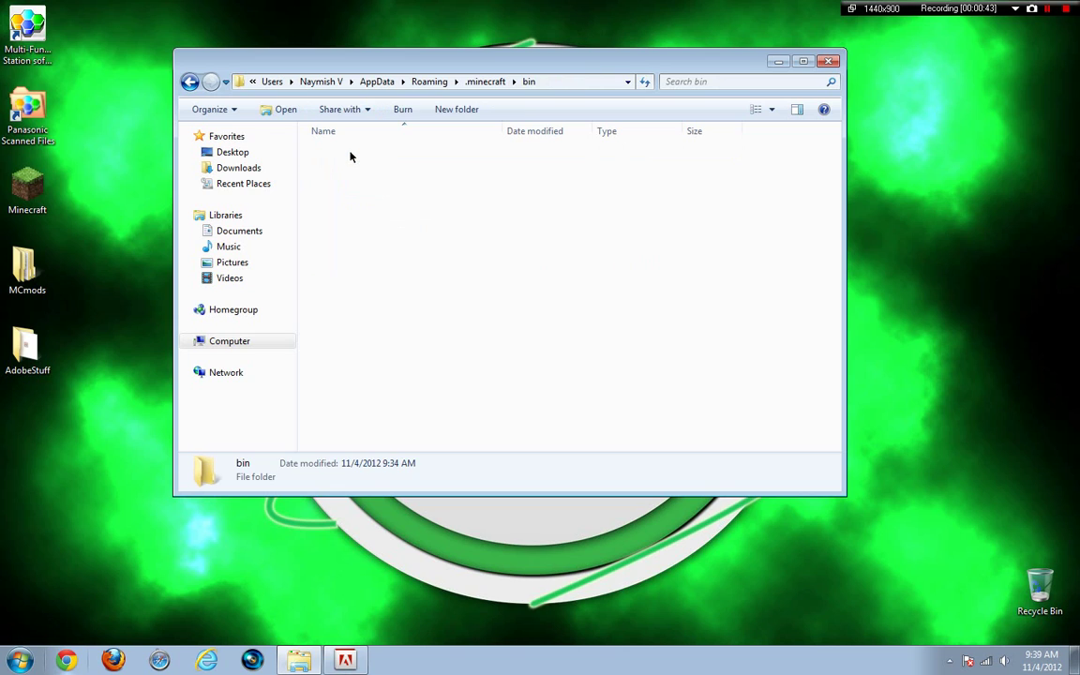
{"action": "left_click", "coordinate": [368, 233]}
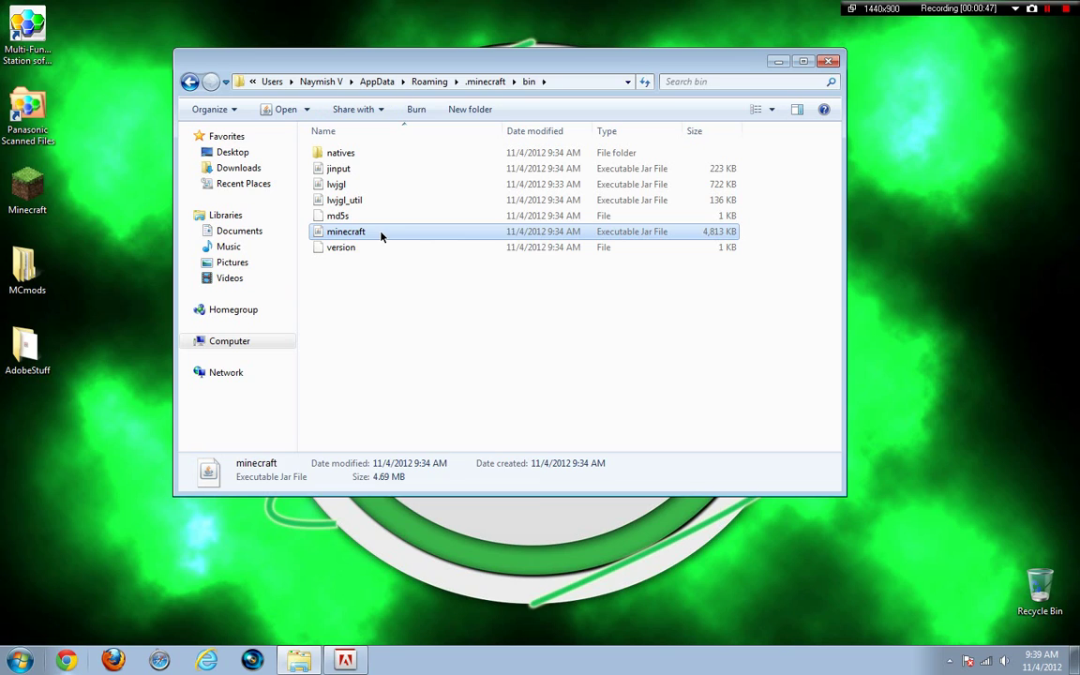
{"action": "right_click", "coordinate": [380, 236]}
{"action": "mouse_move", "coordinate": [441, 274]}
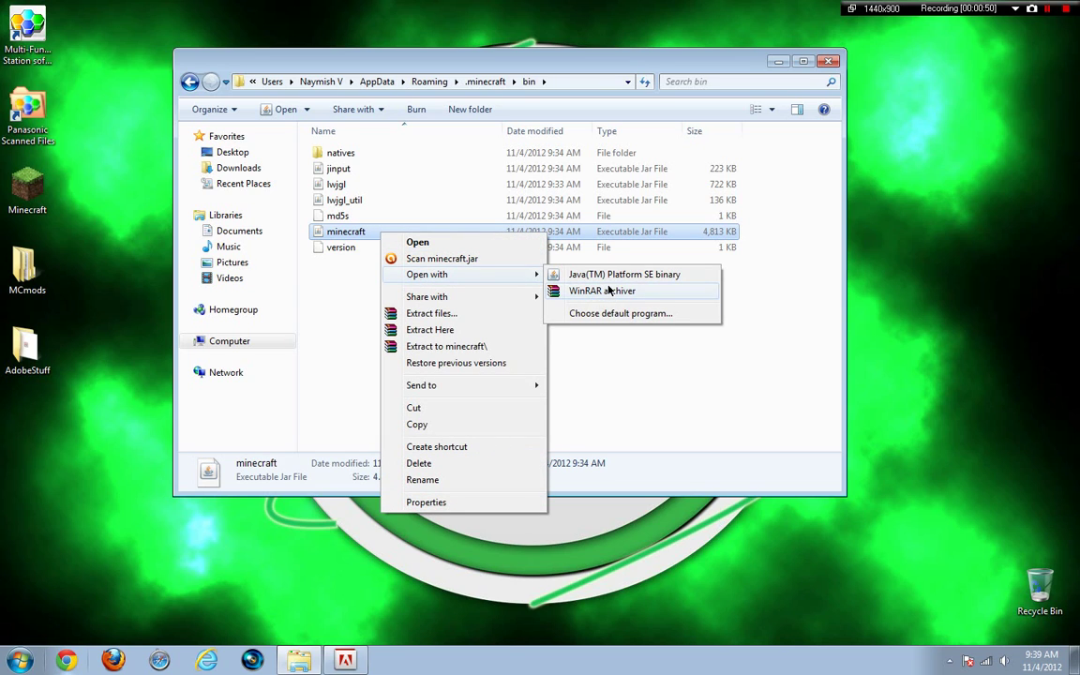
{"action": "left_click", "coordinate": [613, 292]}
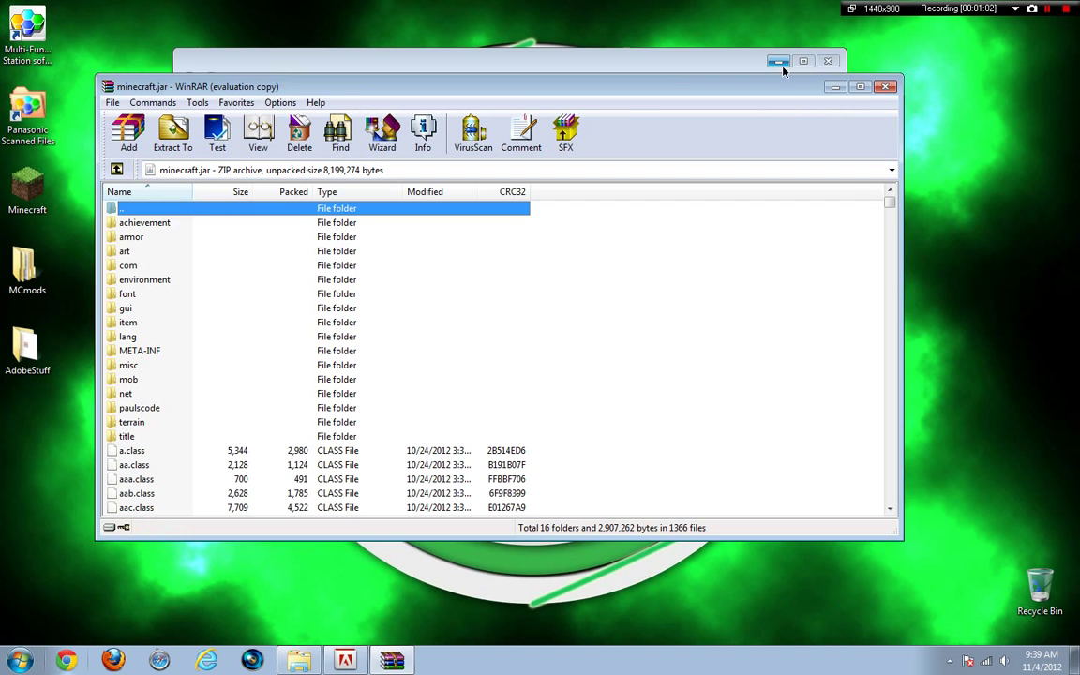
Step: Minimize the bin folder window and dock the minecraft.jar archive window to the right half of the desktop
{"action": "left_click", "coordinate": [702, 57]}
{"action": "left_click", "coordinate": [770, 59]}
{"action": "left_click_drag", "start_coordinate": [616, 85], "coordinate": [634, 84]}
{"action": "key", "text": "super+Right"}
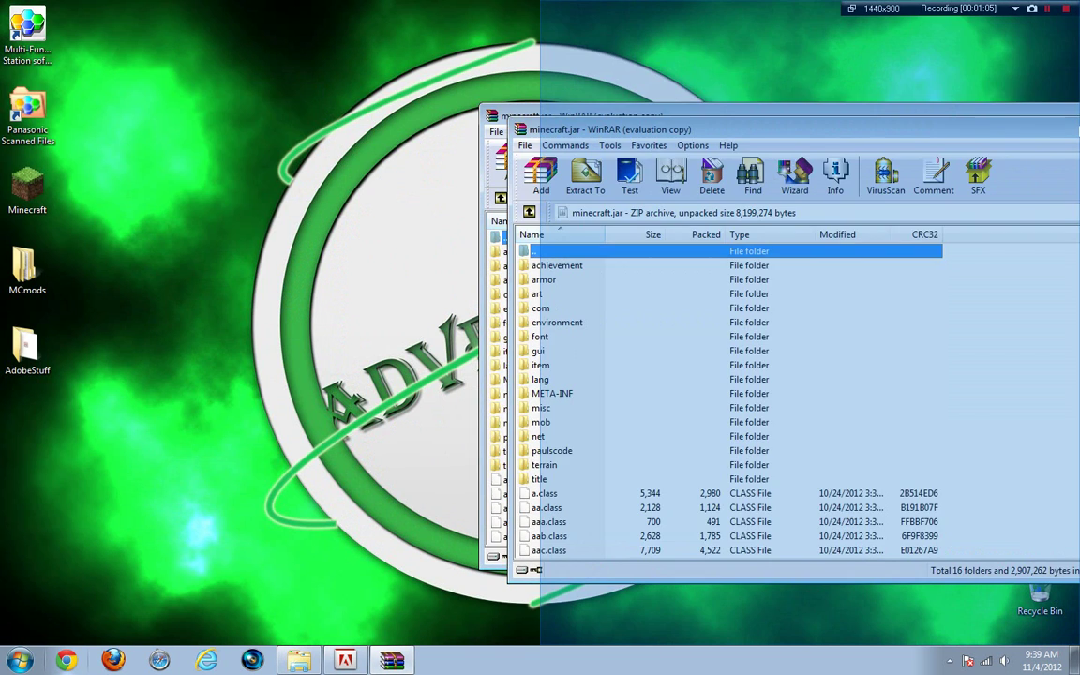
Step: Delete the META-INF folder from the minecraft.jar archive
{"action": "left_click", "coordinate": [589, 277]}
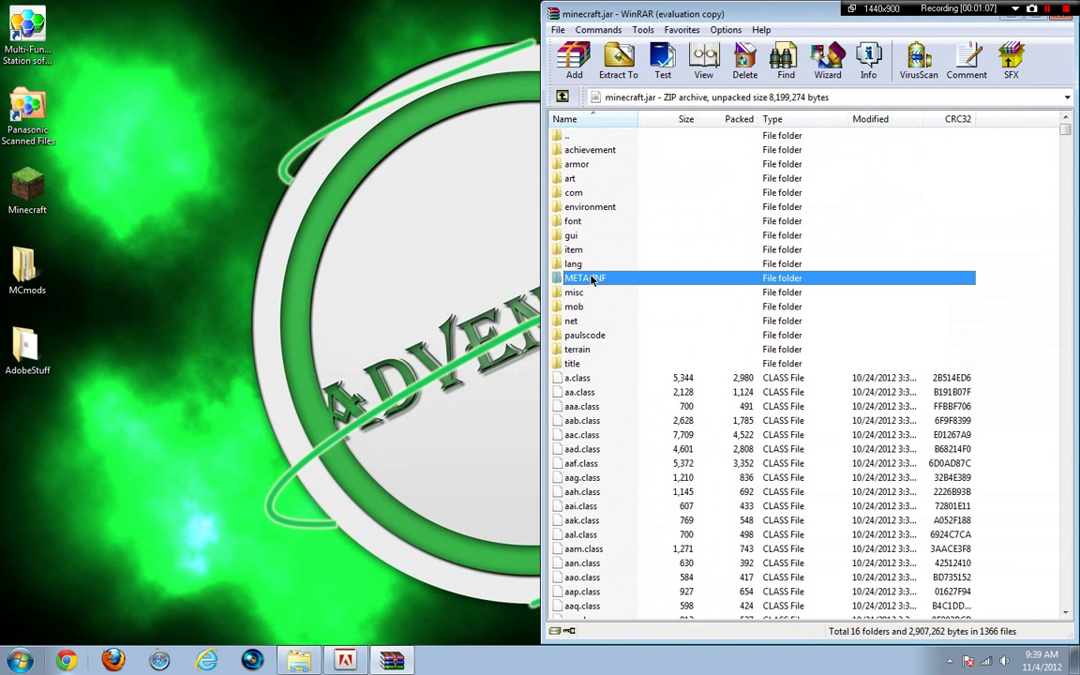
{"action": "right_click", "coordinate": [603, 278]}
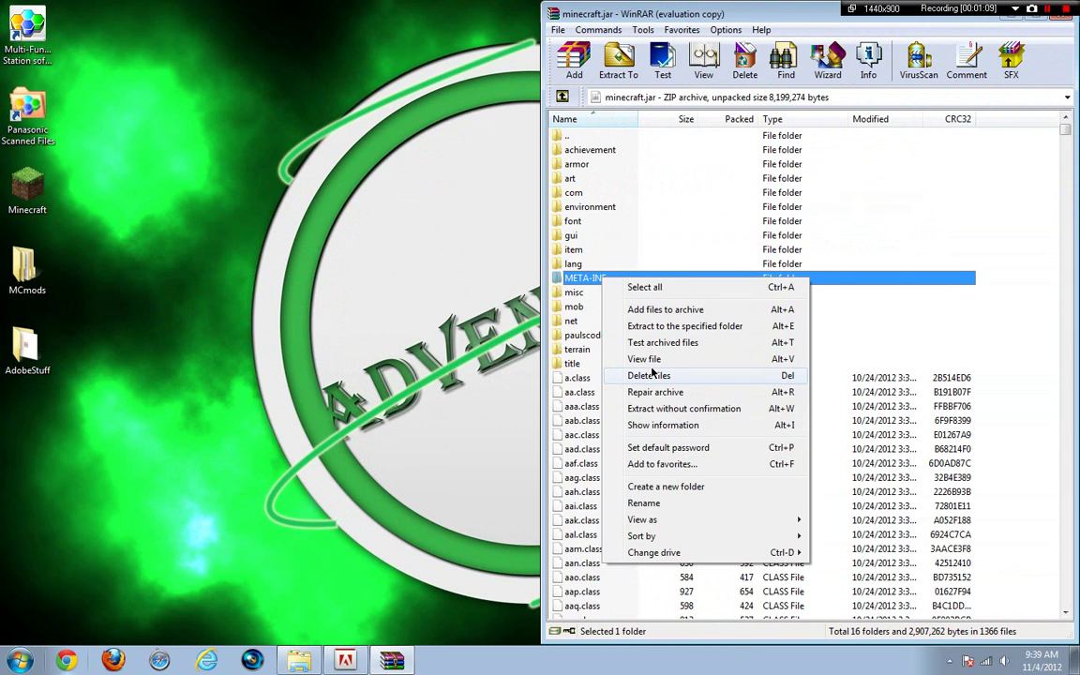
{"action": "left_click", "coordinate": [647, 375]}
{"action": "key", "text": "Return"}
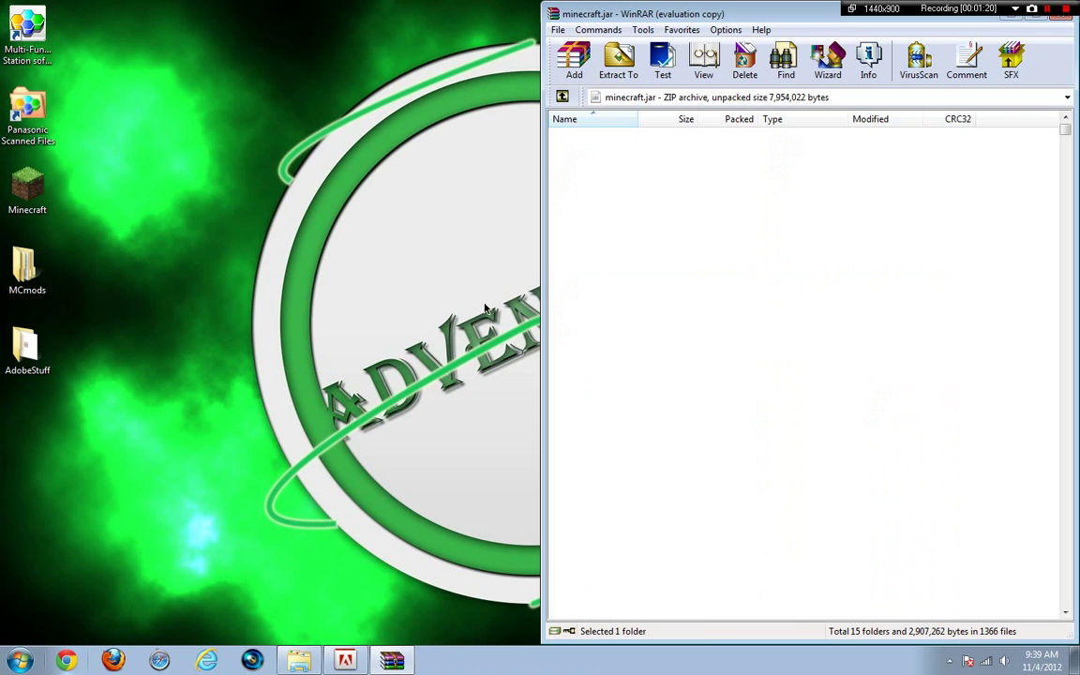
Step: Open the minecraftforge-universal-6.0.1.341 archive from the desktop's MCmods folder and dock its window beside the minecraft.jar archive
{"action": "double_click", "coordinate": [16, 270]}
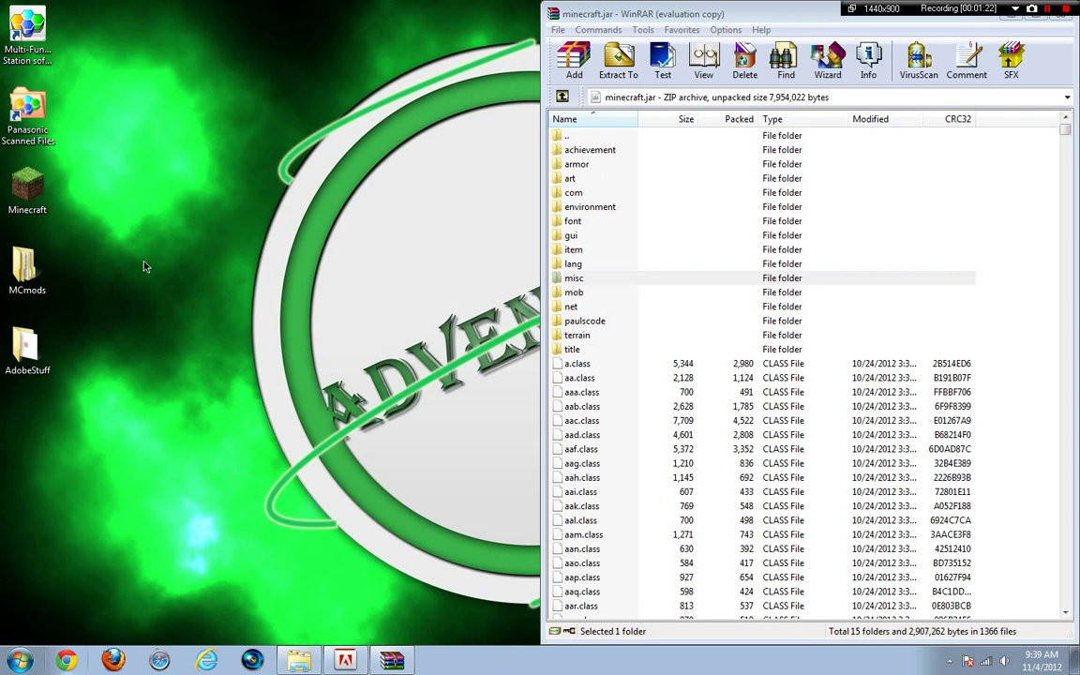
{"action": "left_click_drag", "start_coordinate": [617, 89], "coordinate": [4, 121]}
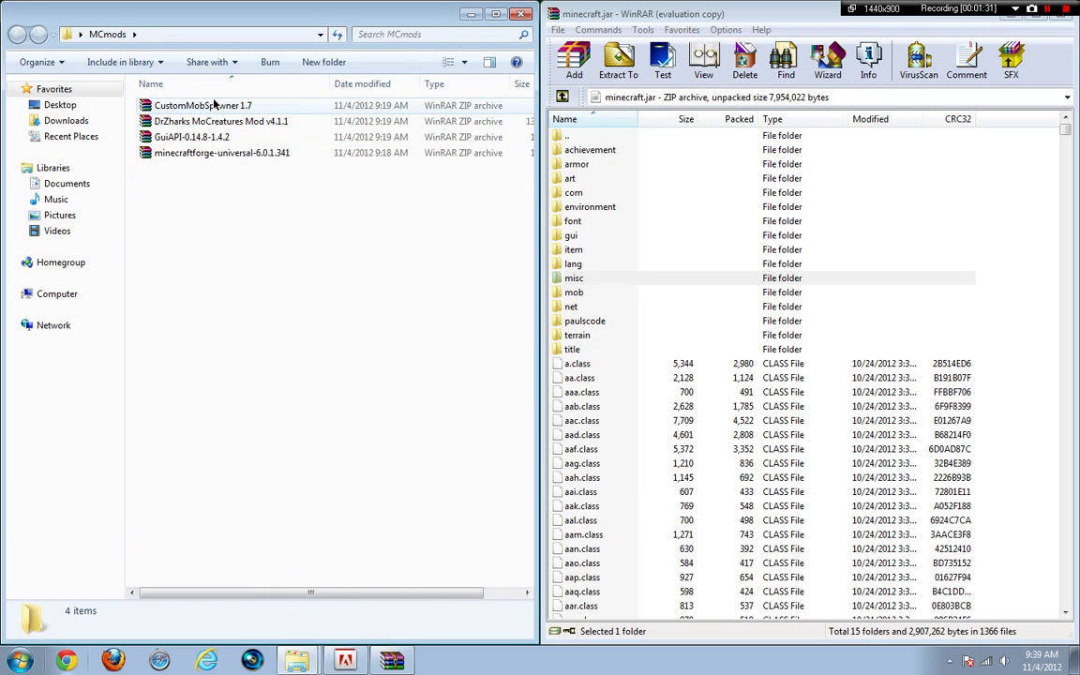
{"action": "left_click", "coordinate": [239, 153]}
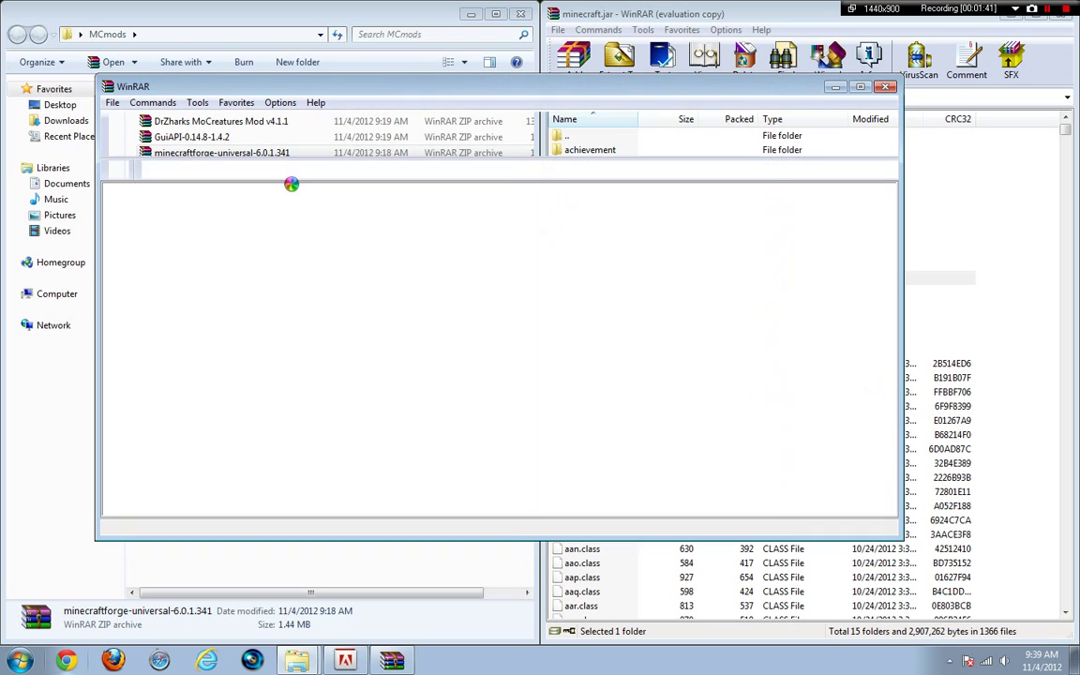
{"action": "left_click_drag", "start_coordinate": [518, 85], "coordinate": [0, 150]}
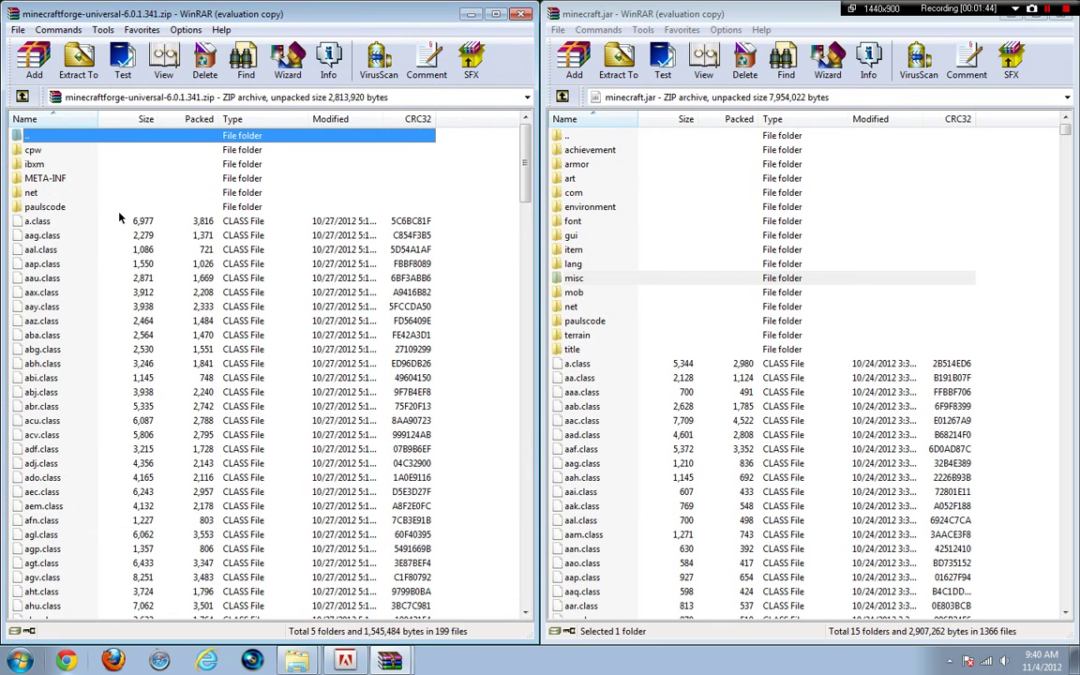
Step: Select all files and folders in the minecraftforge-universal archive and transfer them into the minecraft.jar archive
{"action": "left_click", "coordinate": [159, 320]}
{"action": "key", "text": "Down"}
{"action": "key", "text": "Down"}
{"action": "key", "text": "Down"}
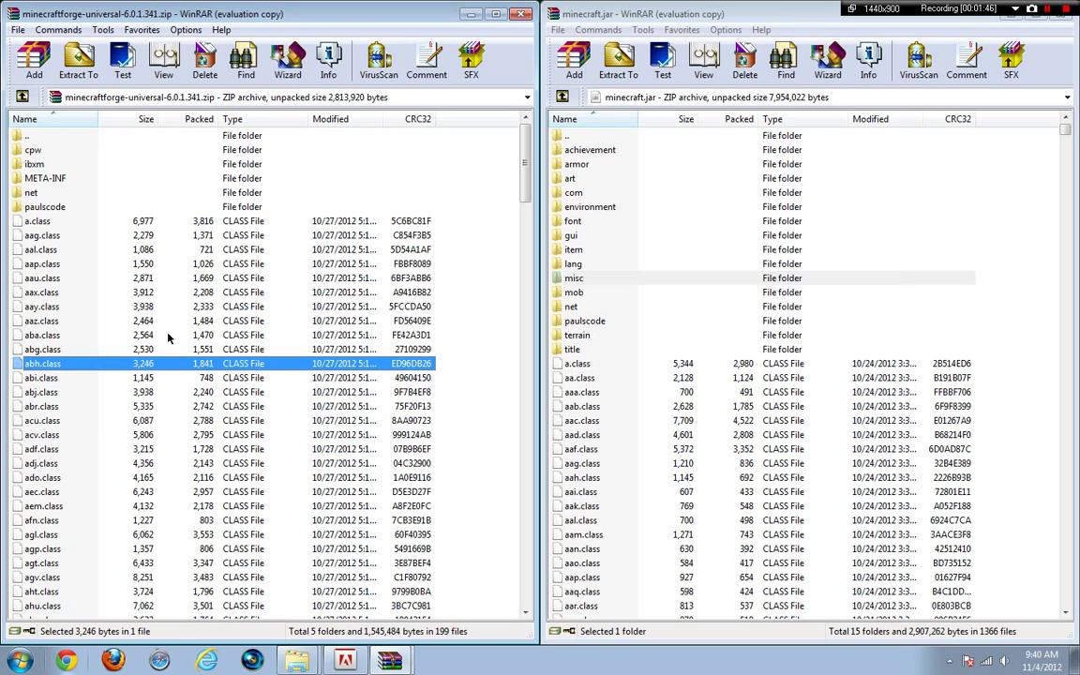
{"action": "key", "text": "ctrl+a"}
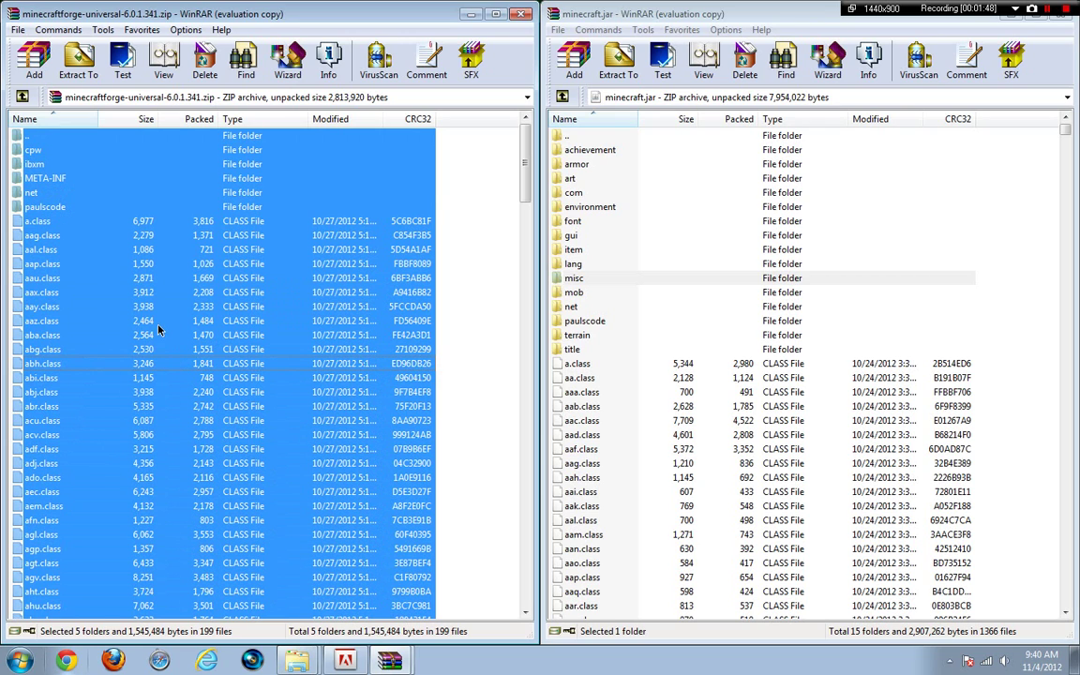
{"action": "left_click_drag", "start_coordinate": [392, 367], "coordinate": [656, 358]}
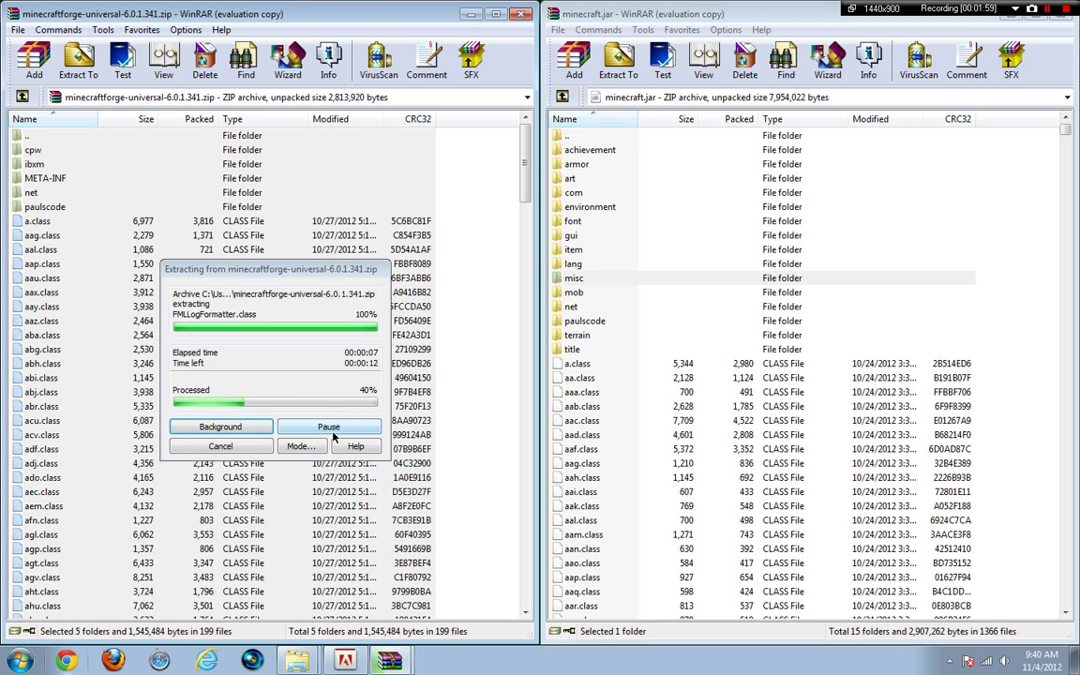
Step: Open the GuiAPI-0.14.8-1.4.2 archive from the MCmods folder, and minimize both its window and the folder
{"action": "mouse_move", "coordinate": [301, 668]}
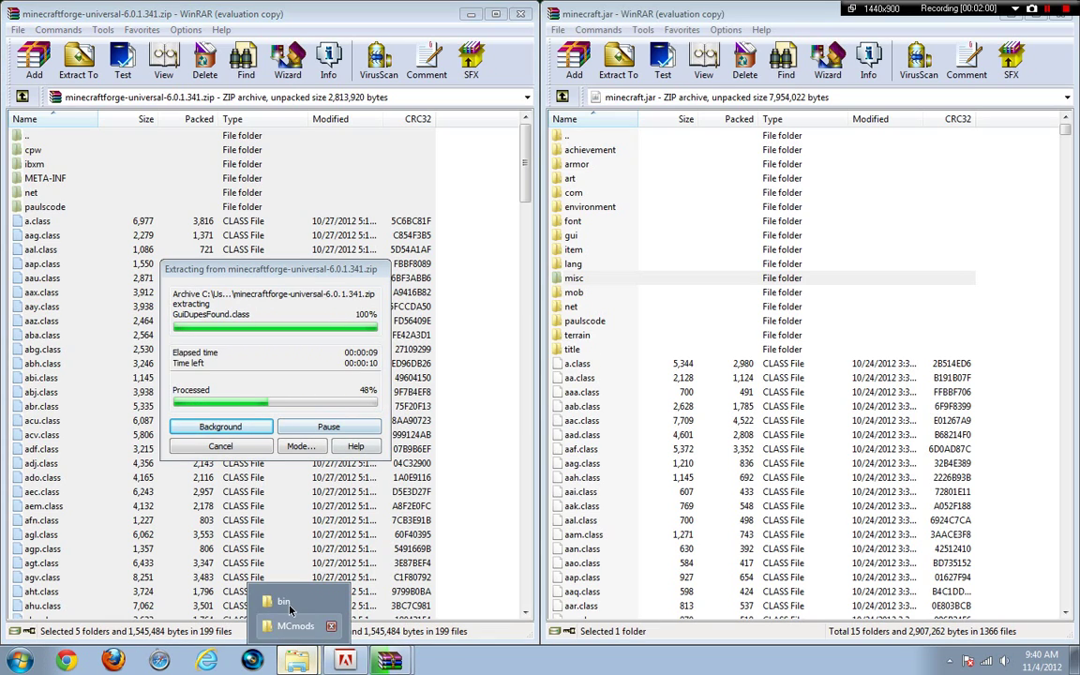
{"action": "left_click", "coordinate": [296, 626]}
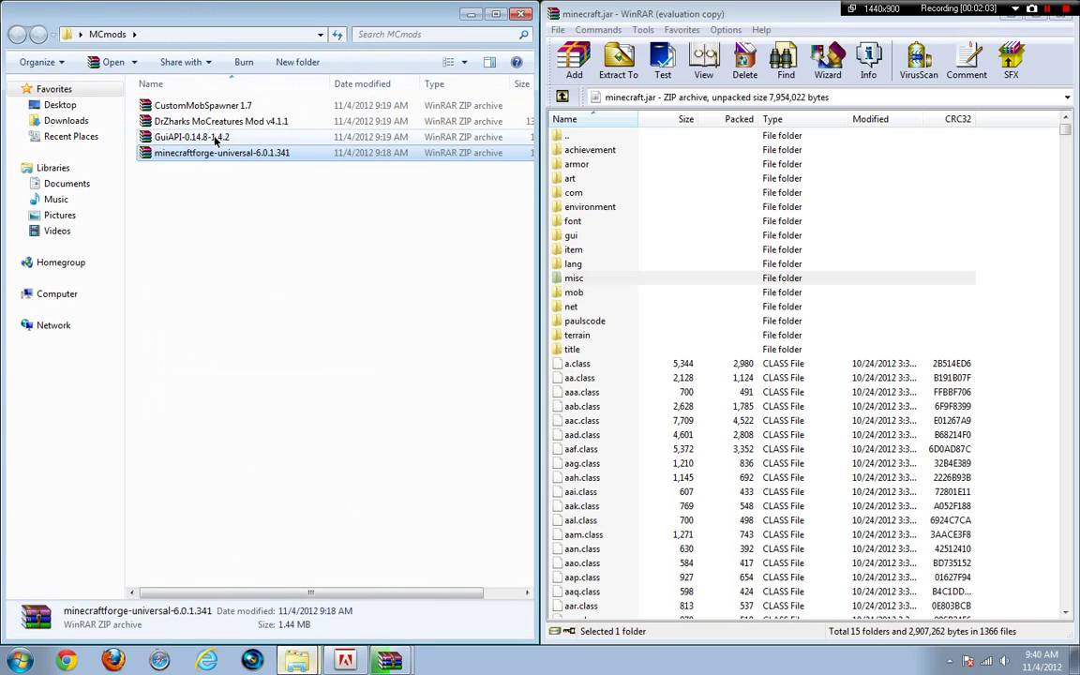
{"action": "left_click_drag", "start_coordinate": [215, 138], "coordinate": [218, 139]}
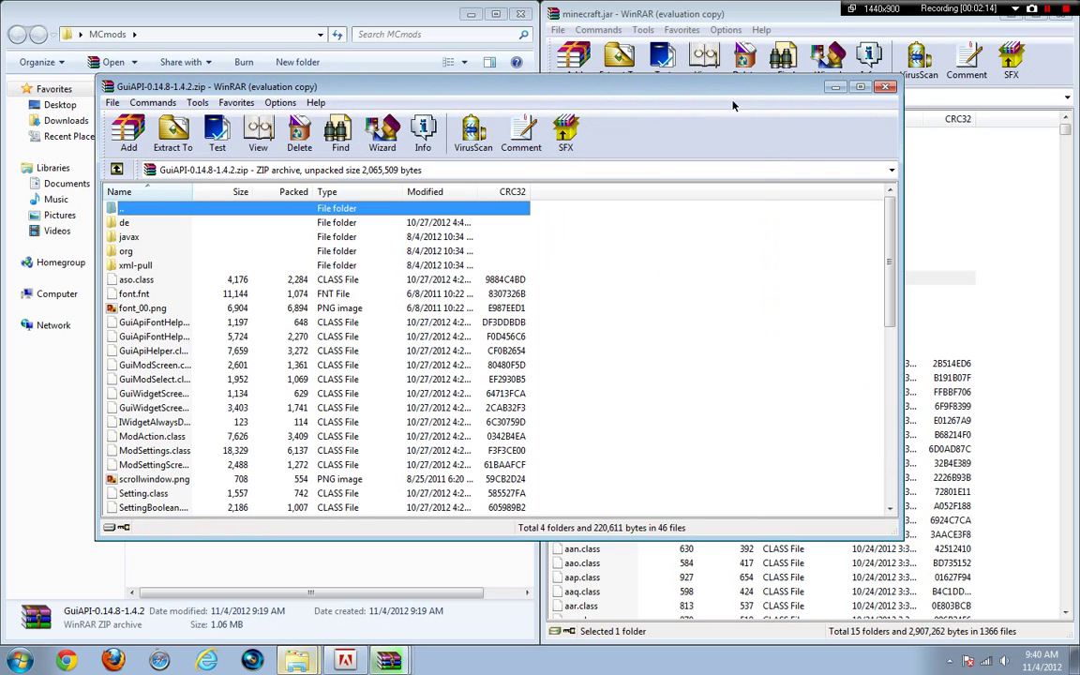
{"action": "left_click", "coordinate": [836, 86]}
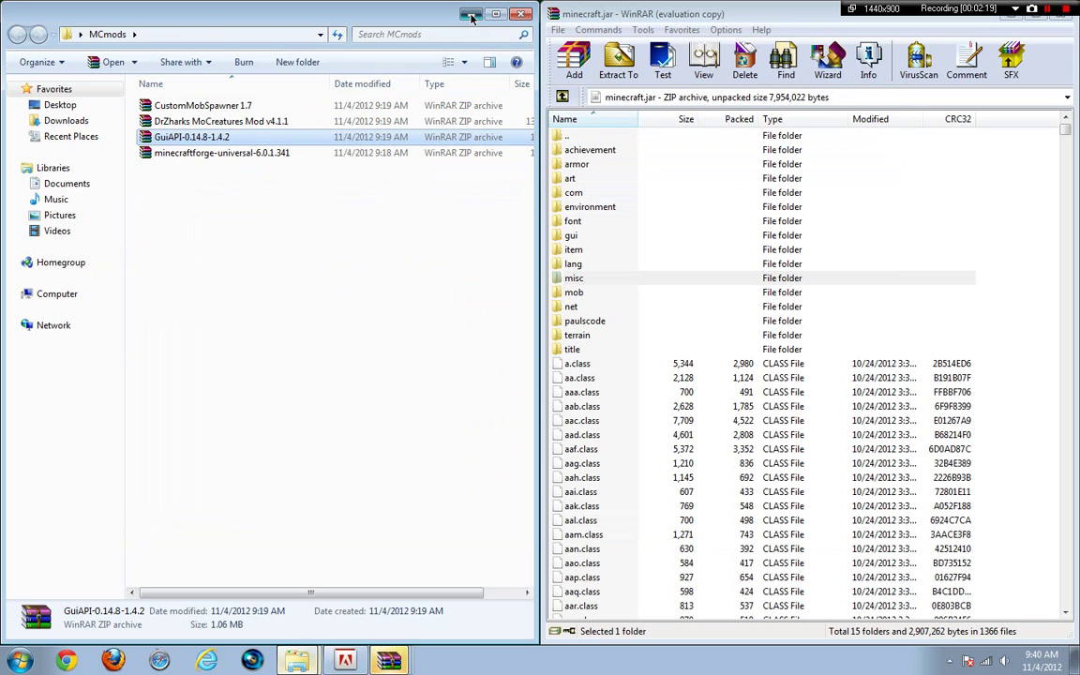
{"action": "left_click", "coordinate": [471, 15]}
Step: Accept adding the Forge files to minecraft.jar with the Add and replace files mode, and close the Forge archive
{"action": "left_click_drag", "start_coordinate": [340, 135], "coordinate": [769, 309]}
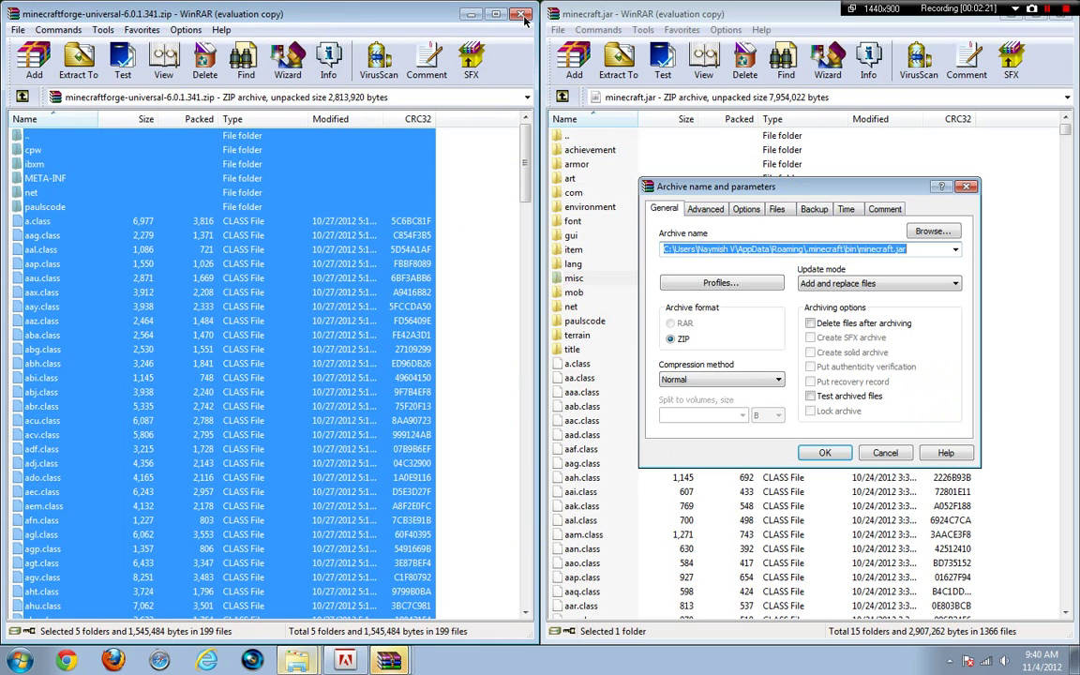
{"action": "left_click", "coordinate": [845, 455]}
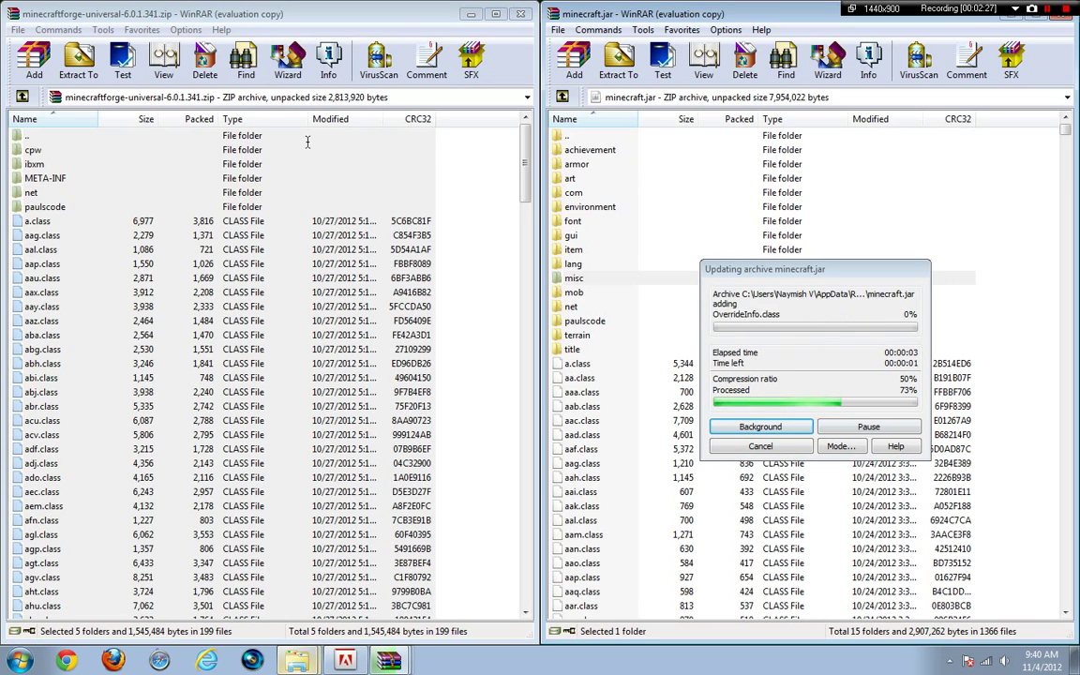
{"action": "left_click", "coordinate": [521, 14]}
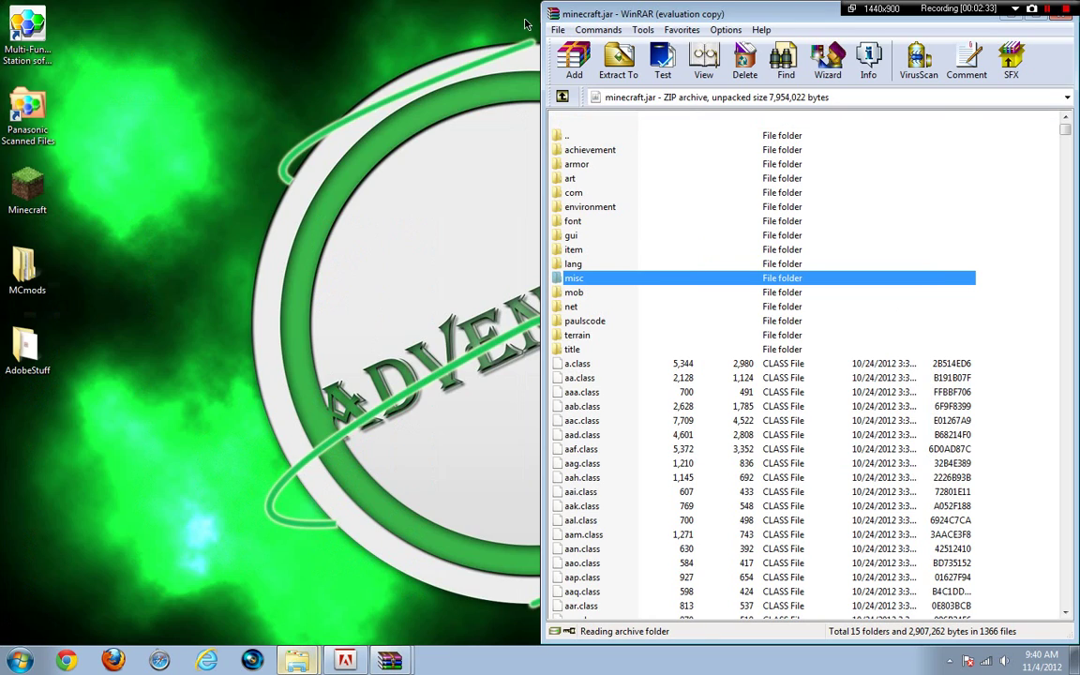
Step: Dock the GuiAPI-0.14.8-1.4.2 archive beside minecraft.jar and add all of its files and folders to minecraft.jar
{"action": "mouse_move", "coordinate": [388, 661]}
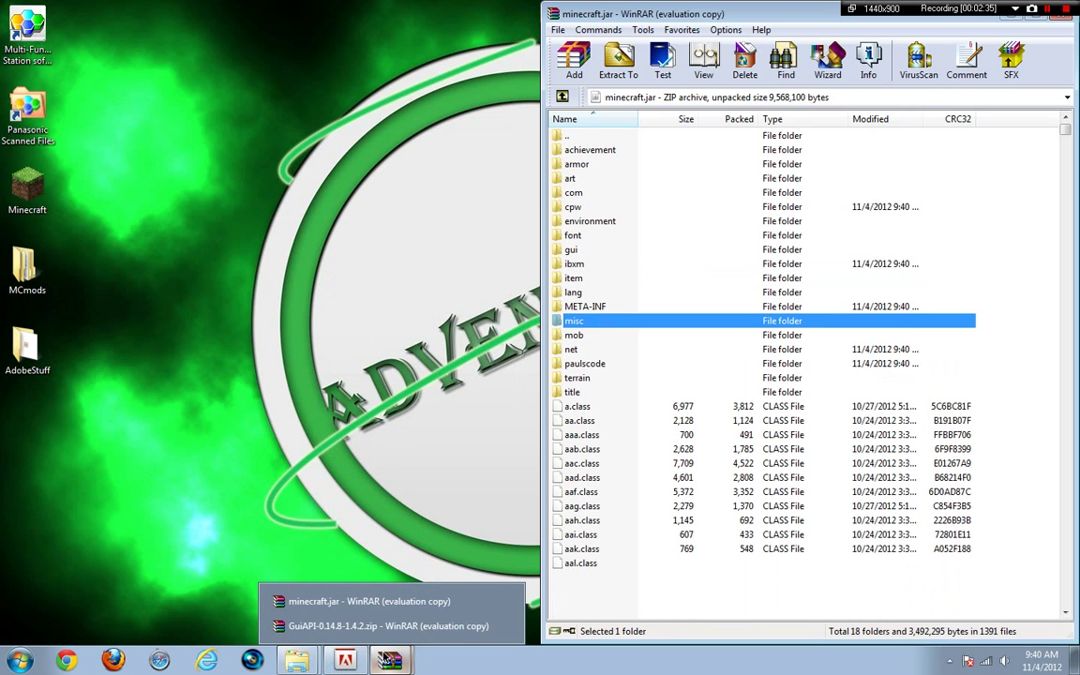
{"action": "left_click", "coordinate": [349, 626]}
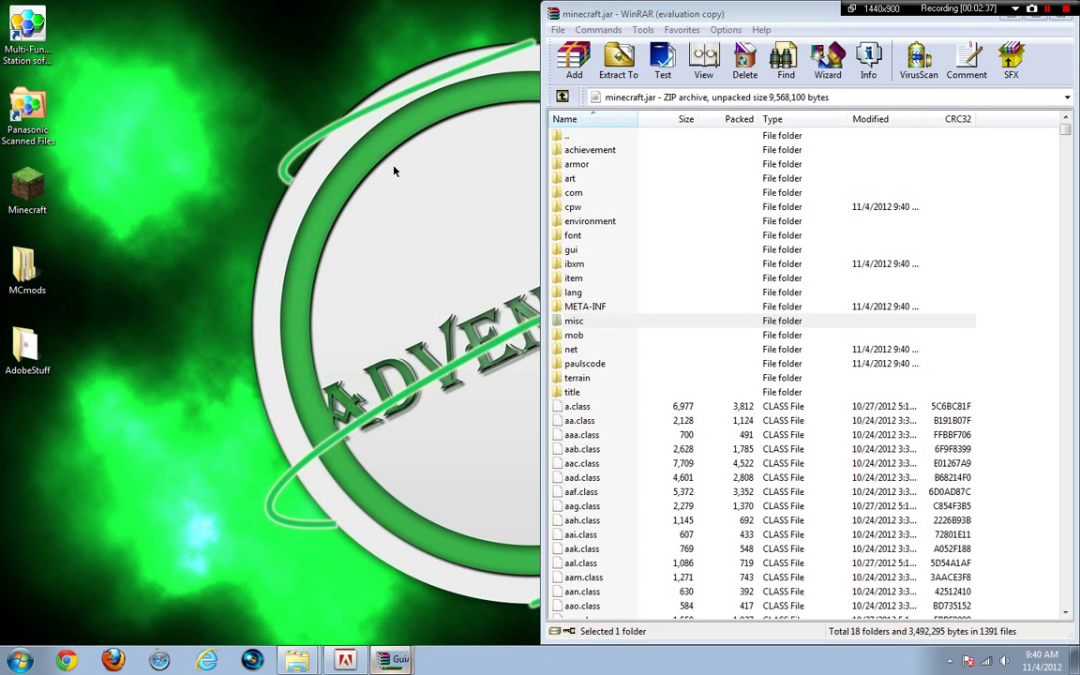
{"action": "left_click_drag", "start_coordinate": [382, 86], "coordinate": [2, 143]}
{"action": "left_click", "coordinate": [134, 422]}
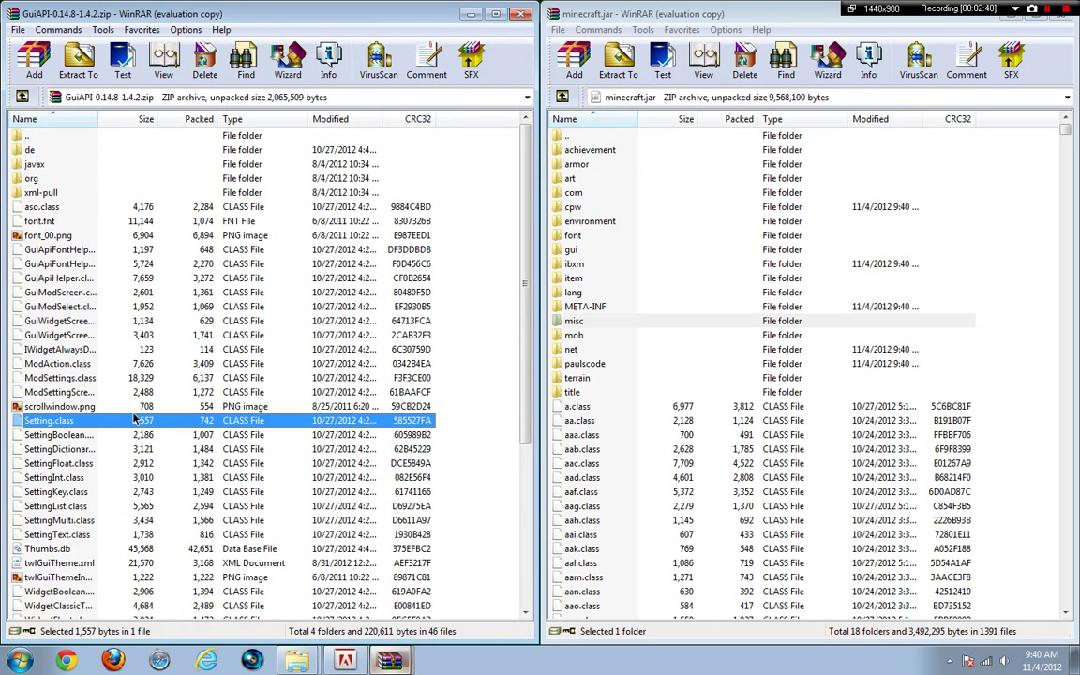
{"action": "key", "text": "ctrl+a"}
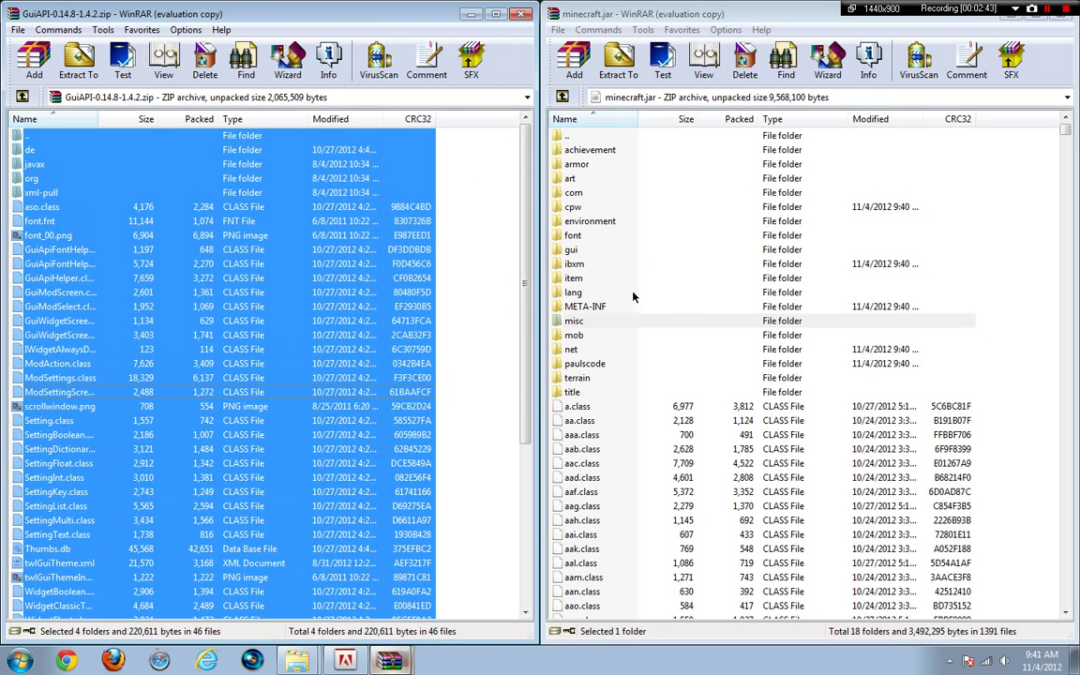
{"action": "left_click_drag", "start_coordinate": [633, 297], "coordinate": [609, 281]}
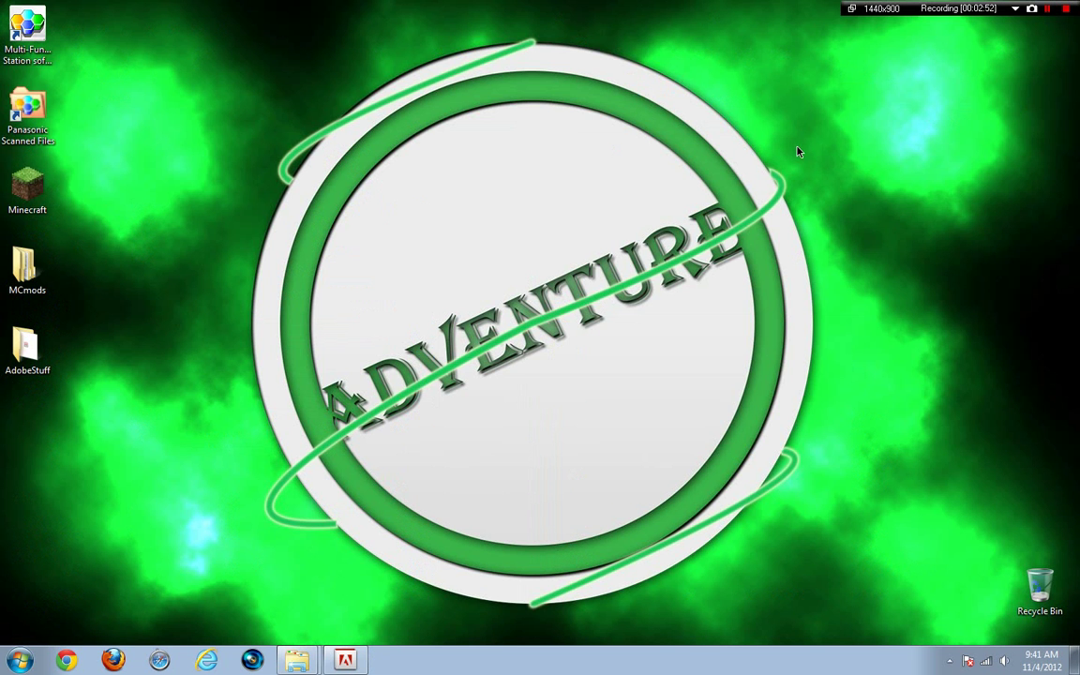
Step: Minimize the MCmods folder, and return the other folder window to .minecraft before closing it
{"action": "mouse_move", "coordinate": [296, 660]}
{"action": "left_click", "coordinate": [296, 625]}
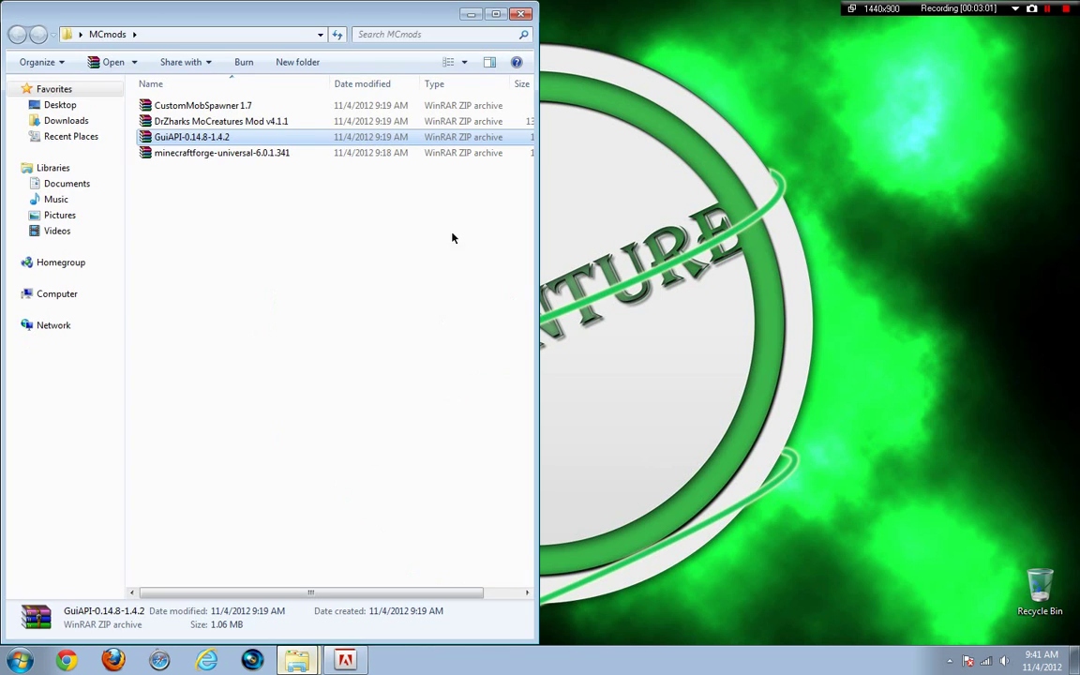
{"action": "left_click", "coordinate": [471, 14]}
{"action": "mouse_move", "coordinate": [296, 659]}
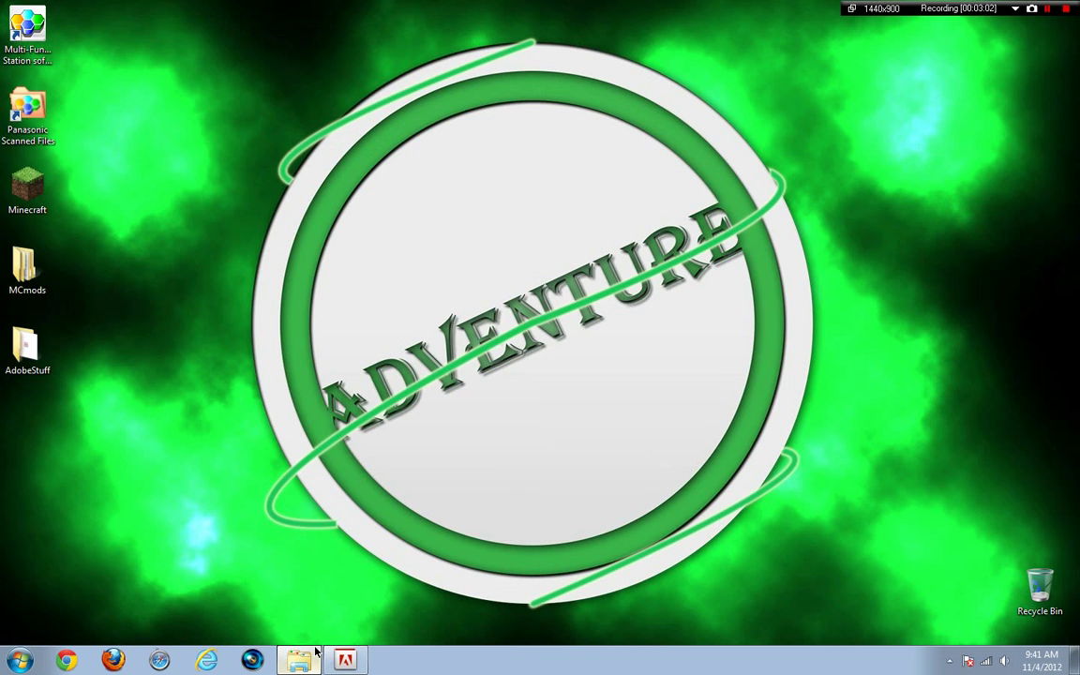
{"action": "left_click", "coordinate": [296, 605]}
{"action": "left_click", "coordinate": [189, 81]}
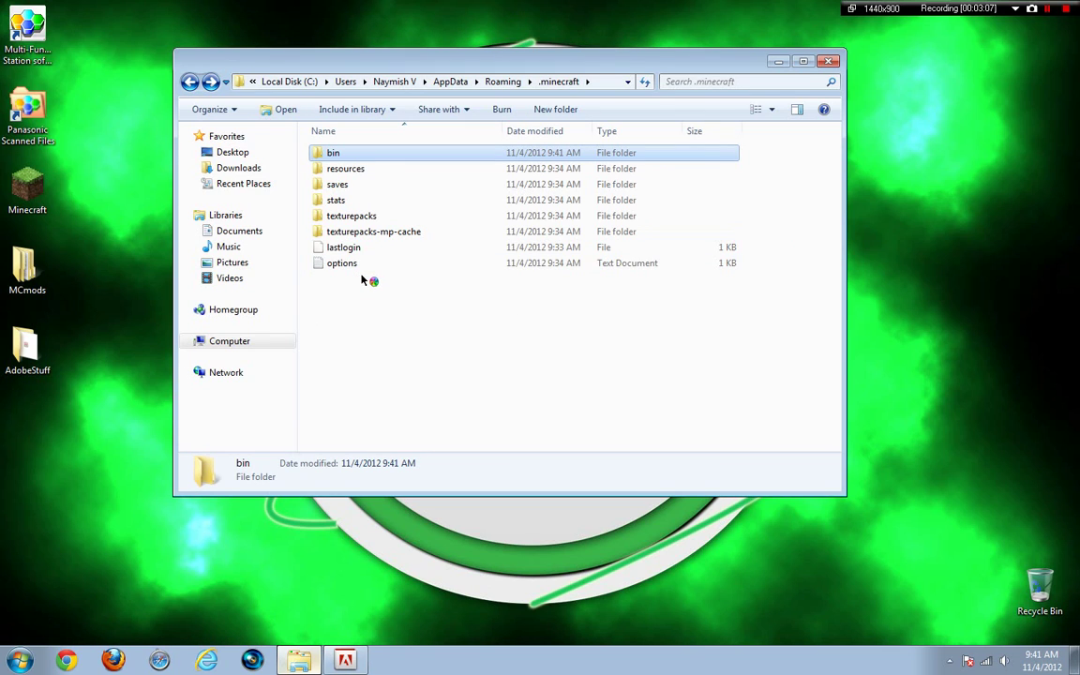
{"action": "left_click", "coordinate": [438, 322]}
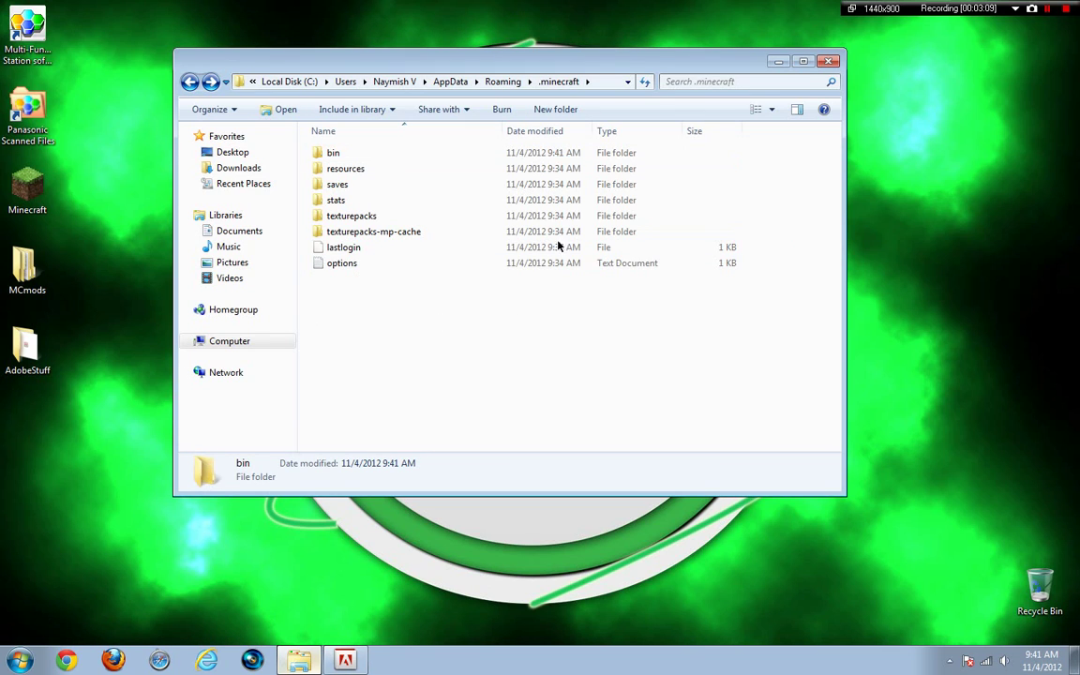
{"action": "left_click", "coordinate": [827, 61]}
Step: Launch Minecraft with the Forge files installed, check its Mod List, and quit the game
{"action": "double_click", "coordinate": [27, 187]}
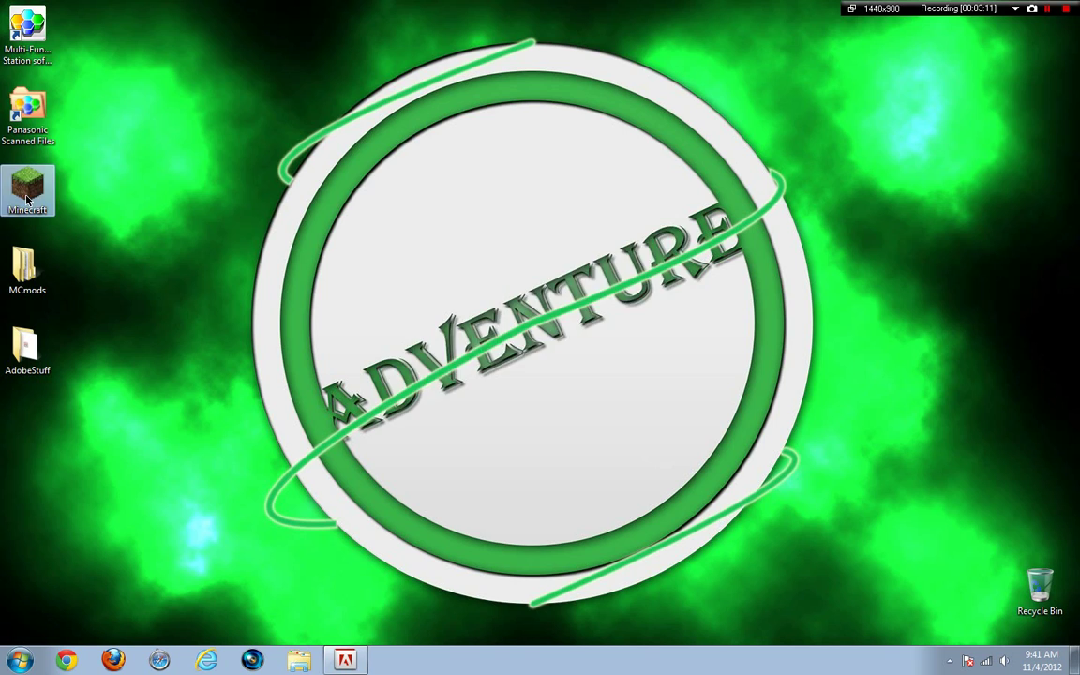
{"action": "left_click", "coordinate": [578, 344]}
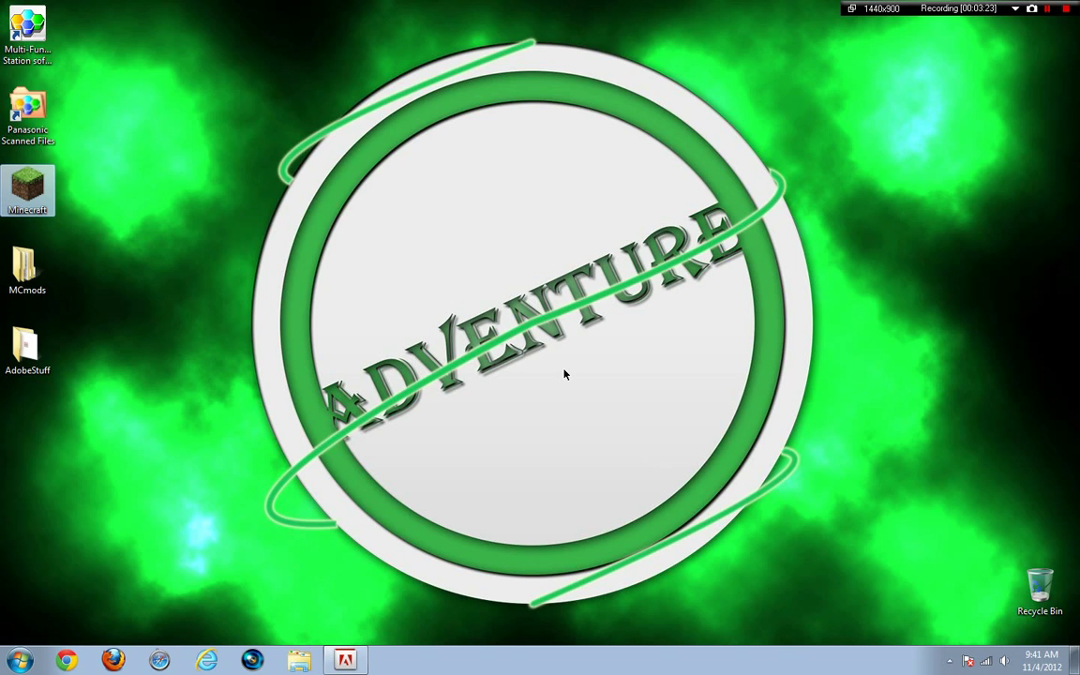
{"action": "left_click", "coordinate": [1047, 9]}
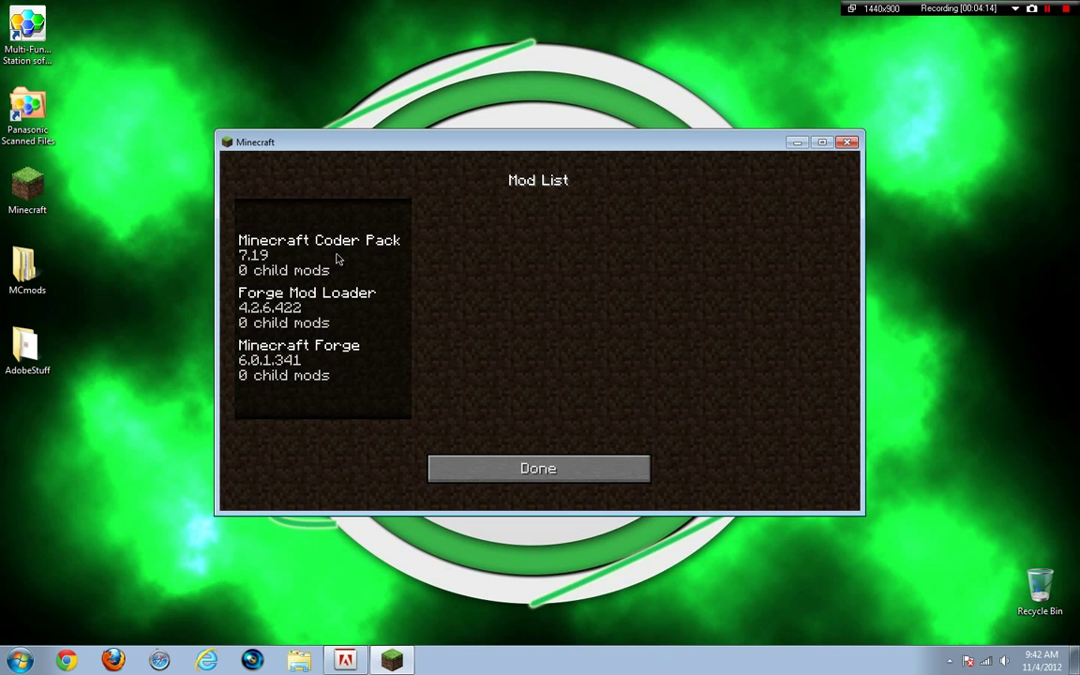
{"action": "left_click", "coordinate": [489, 466]}
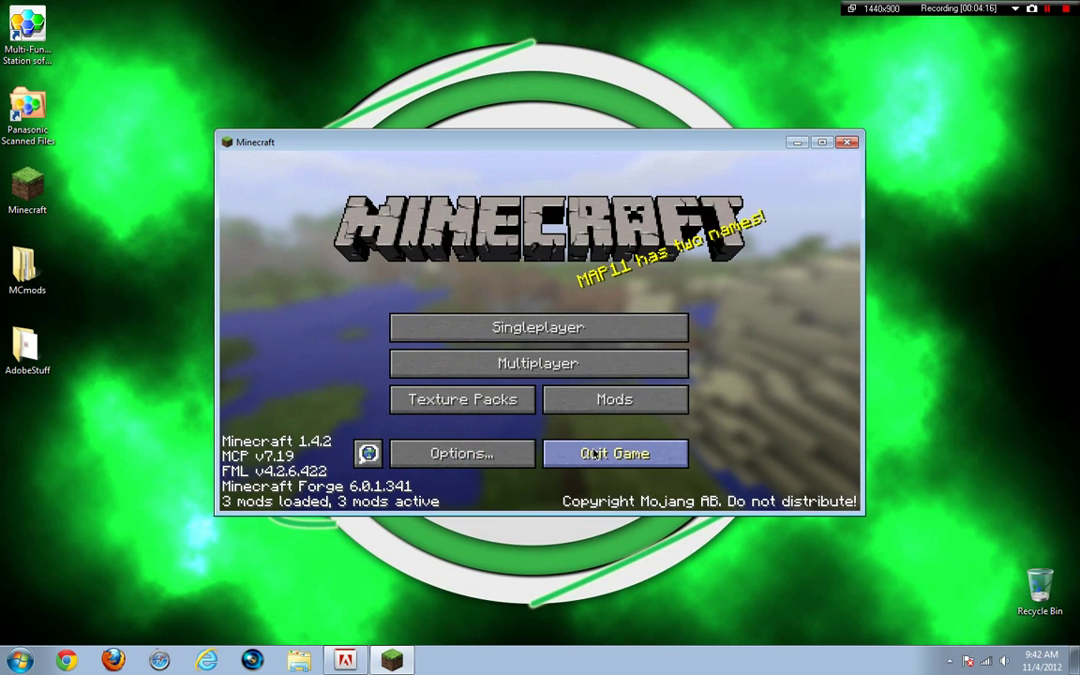
{"action": "left_click", "coordinate": [589, 463]}
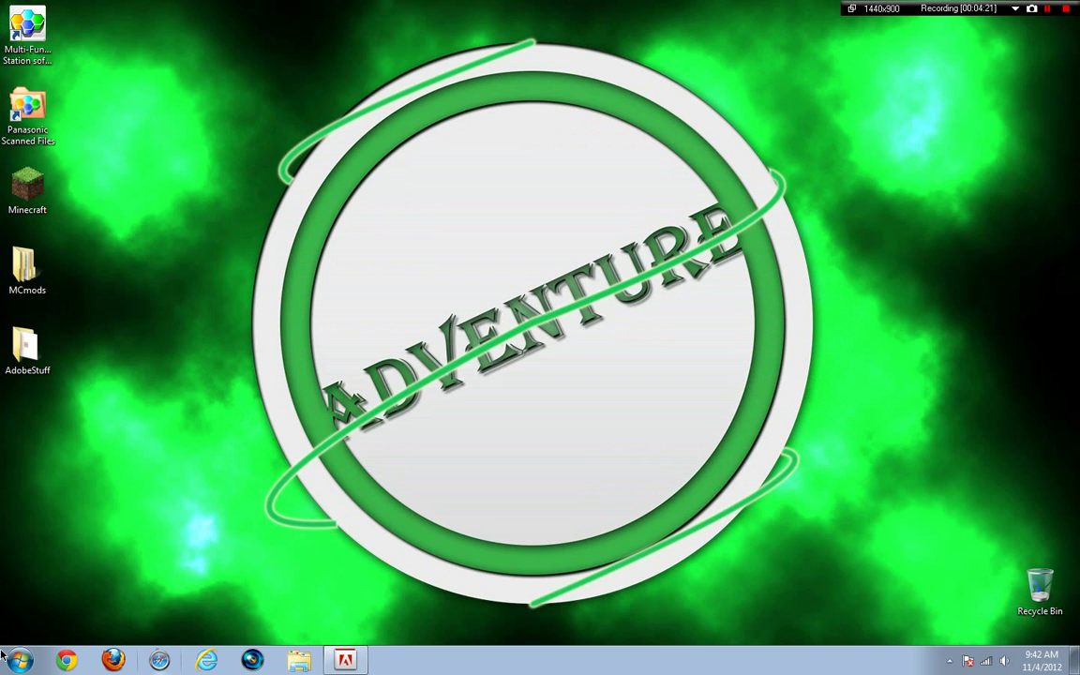
Step: Go to the %appdata% location and open the mods folder inside .minecraft
{"action": "key", "text": "super"}
{"action": "type", "text": "%"}
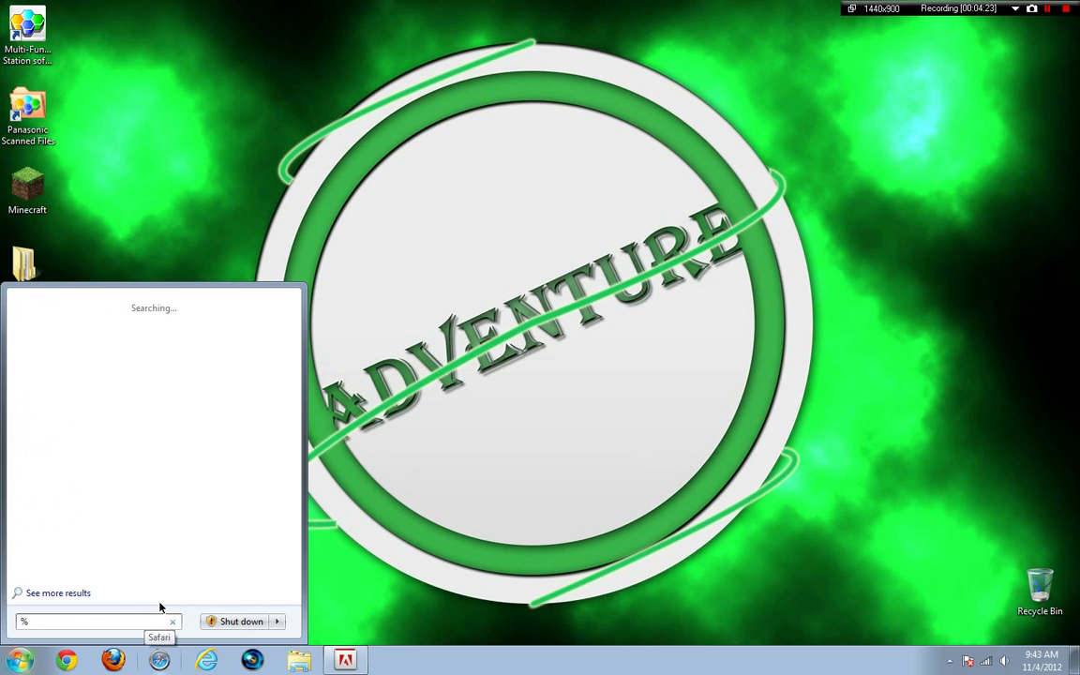
{"action": "type", "text": "appdata%"}
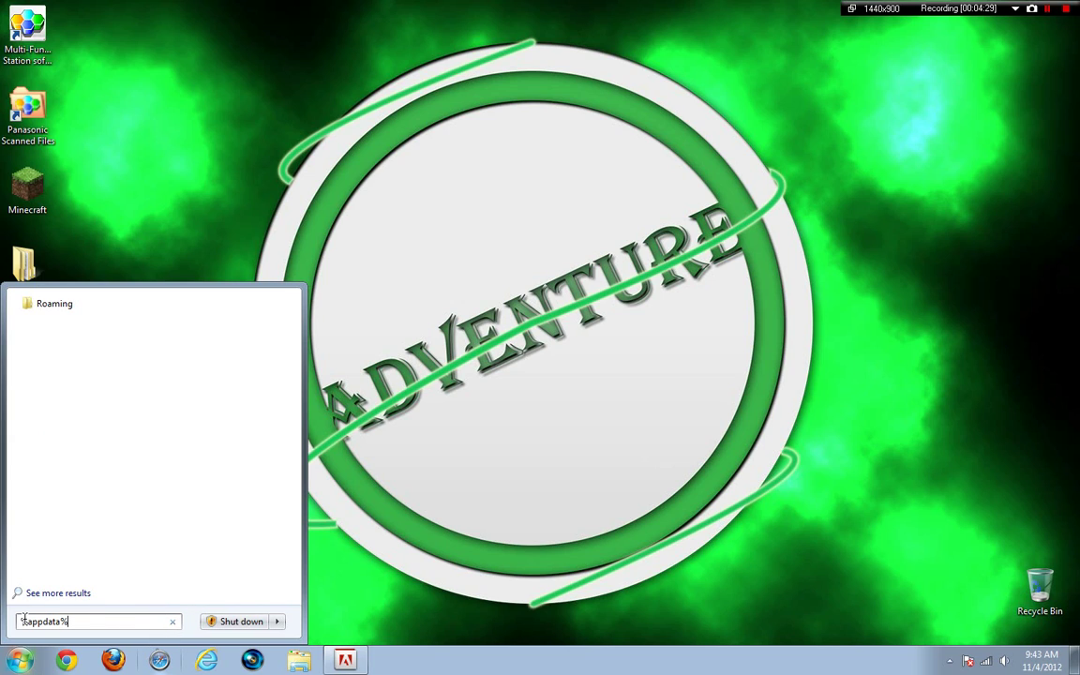
{"action": "key", "text": "Return"}
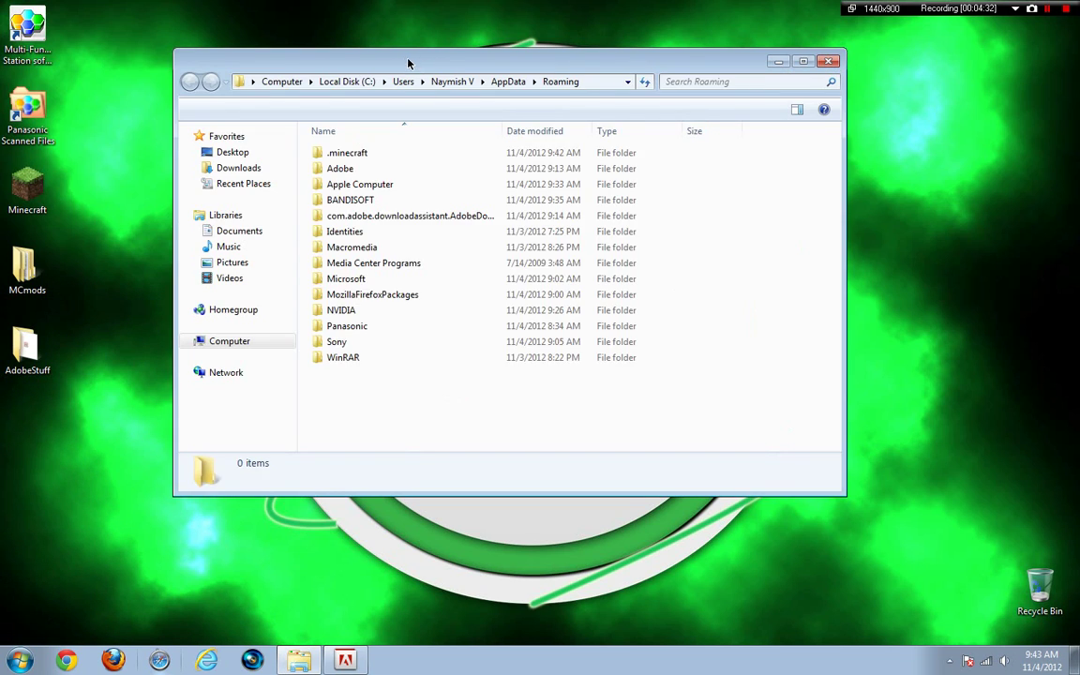
{"action": "left_click_drag", "start_coordinate": [410, 60], "coordinate": [579, 78]}
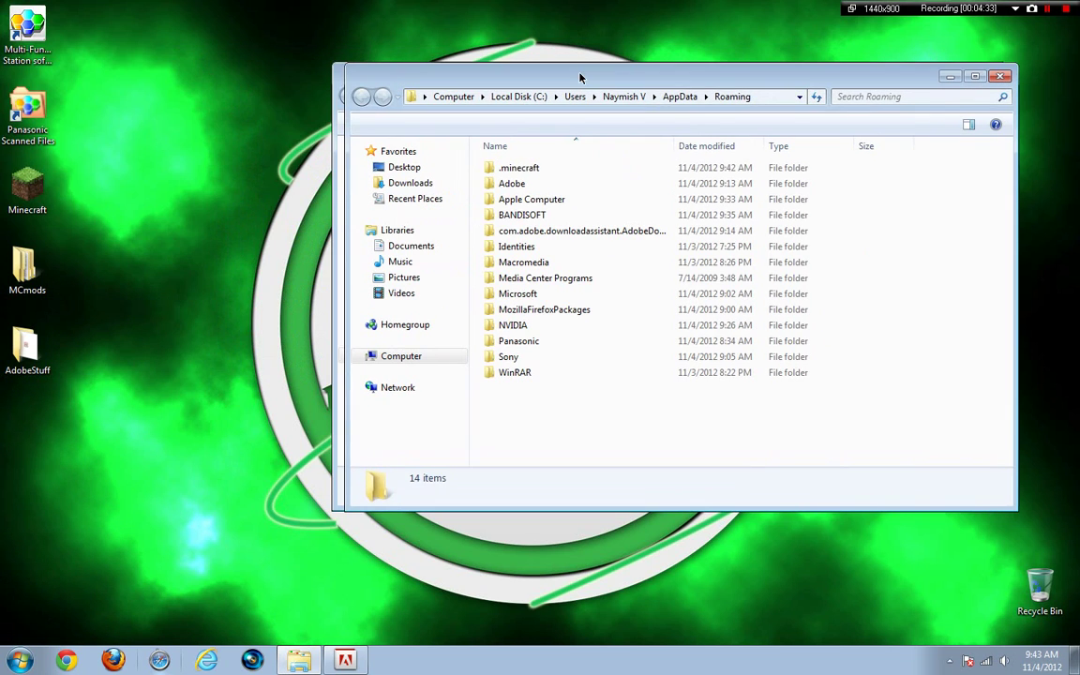
{"action": "double_click", "coordinate": [535, 169]}
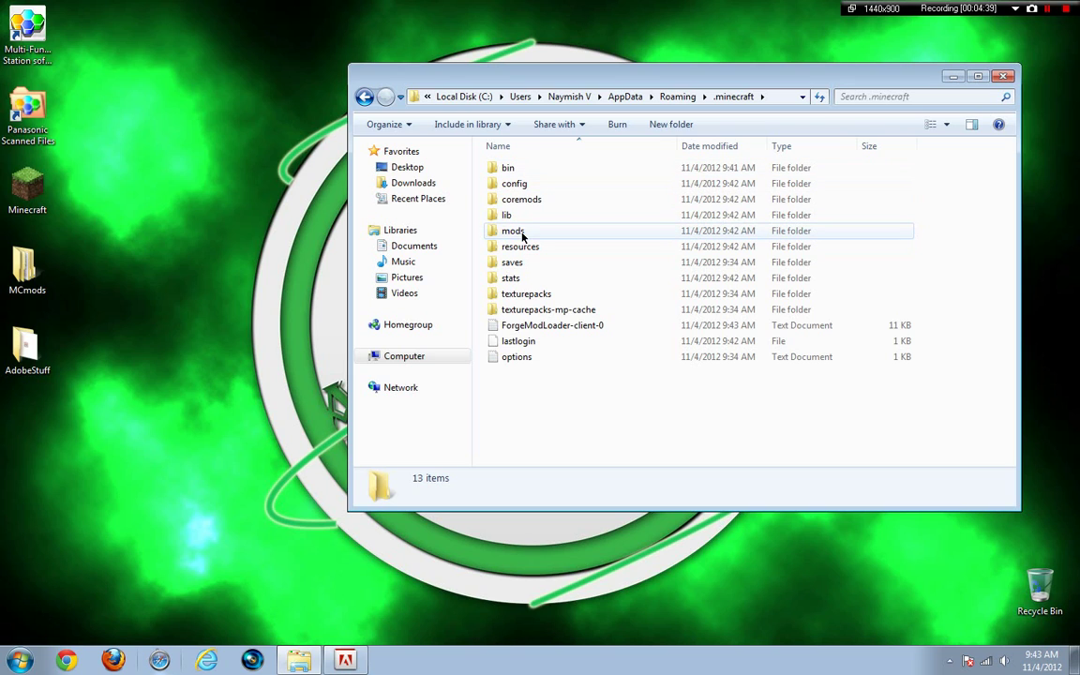
{"action": "double_click", "coordinate": [511, 231]}
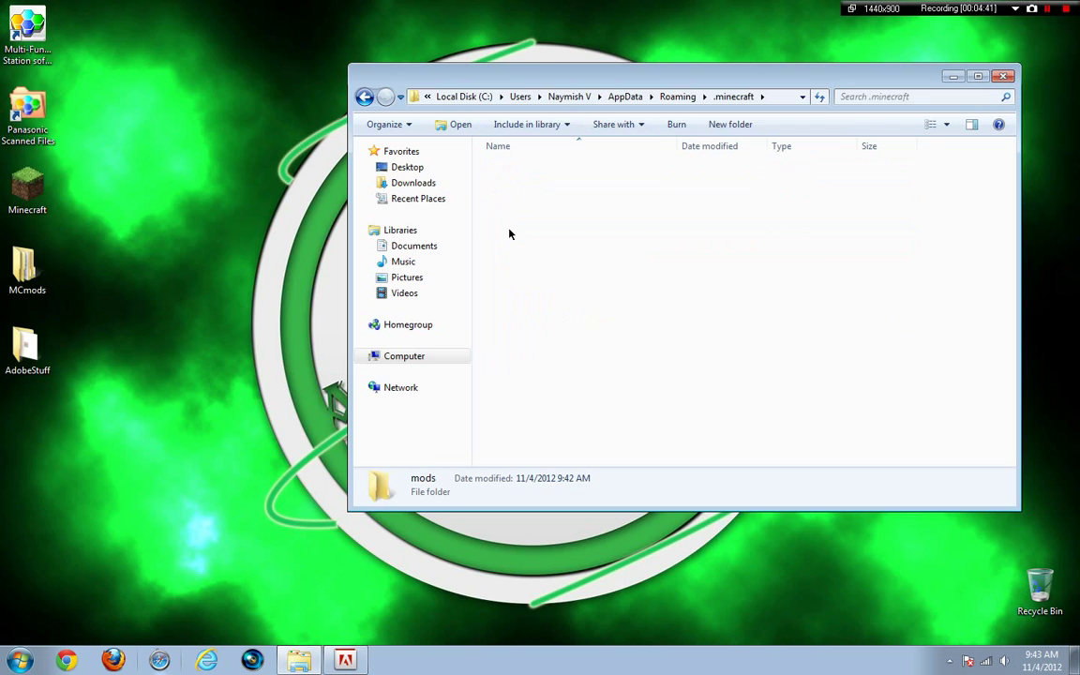
Step: Open the MCmods folder from the desktop and dock it side by side with the mods folder
{"action": "left_click", "coordinate": [28, 267]}
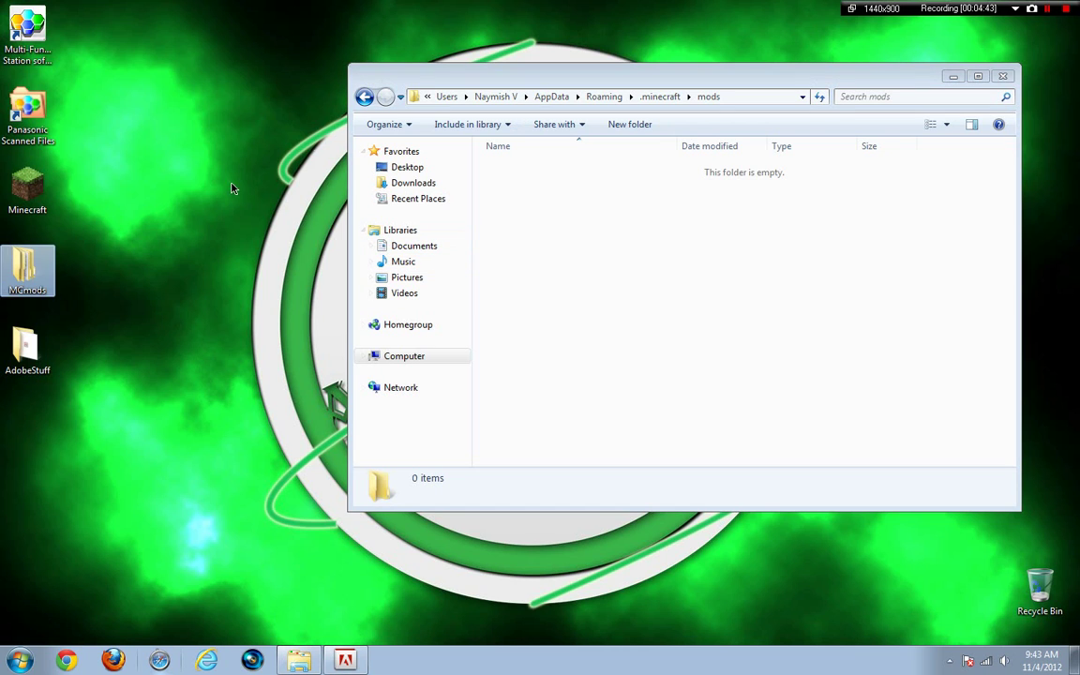
{"action": "double_click", "coordinate": [27, 267]}
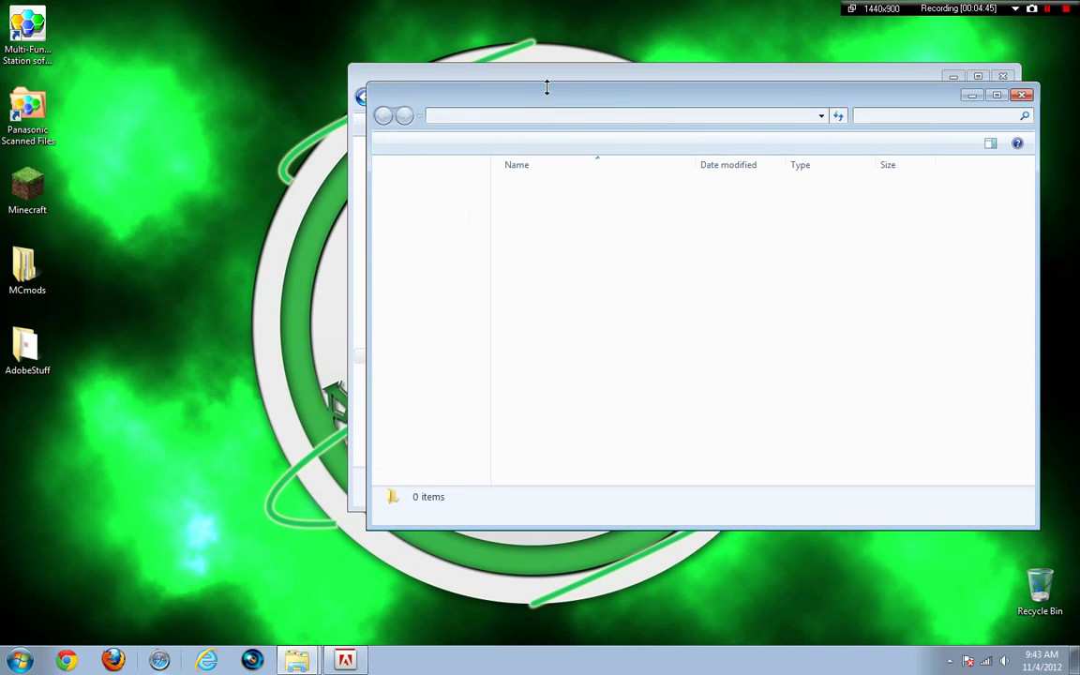
{"action": "left_click_drag", "start_coordinate": [583, 98], "coordinate": [2, 124]}
{"action": "left_click_drag", "start_coordinate": [498, 63], "coordinate": [1079, 107]}
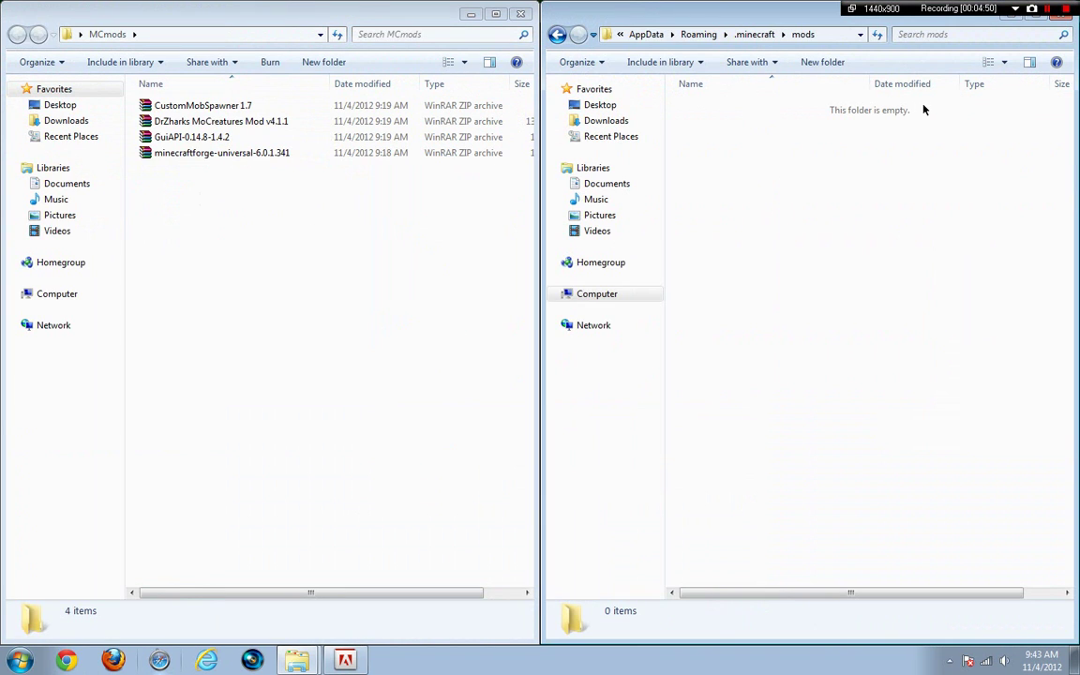
Step: Copy the CustomMobSpawner 1.7 and DrZharks MoCreatures Mod v4.1.1 archives from MCmods into the .minecraft mods folder
{"action": "left_click", "coordinate": [178, 106]}
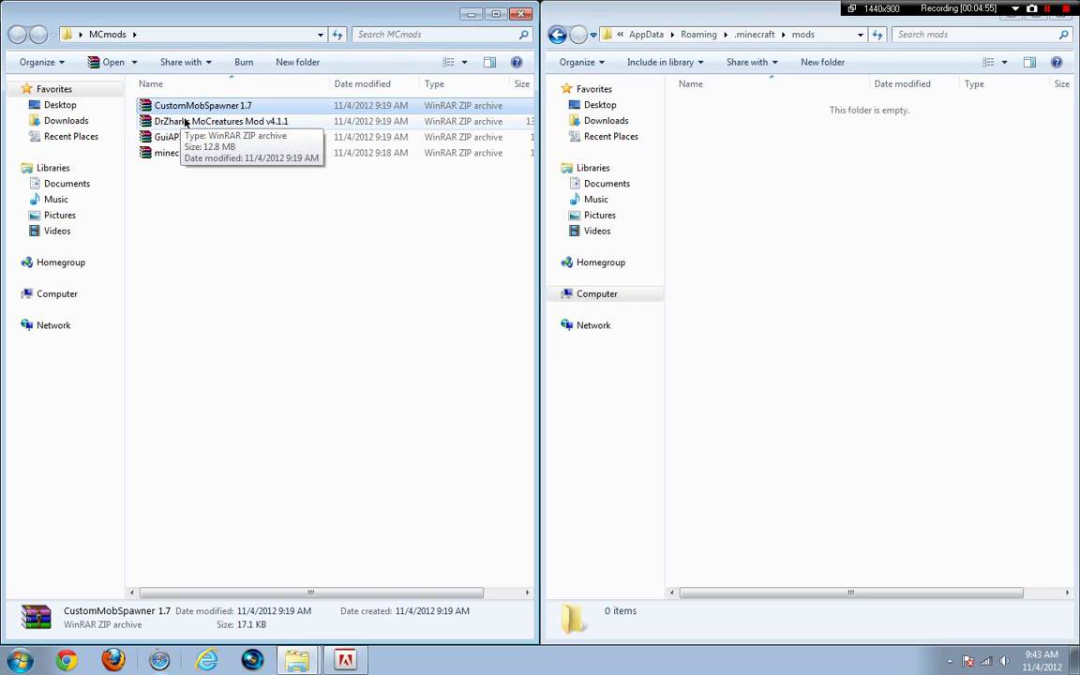
{"action": "left_click", "coordinate": [187, 123], "text": "ctrl"}
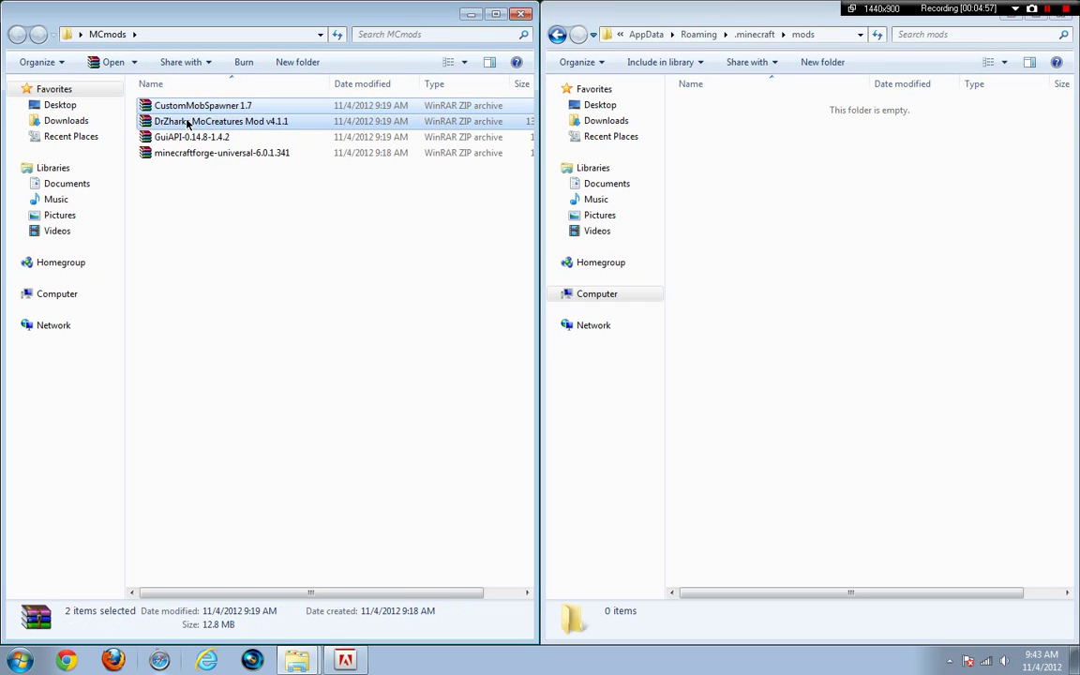
{"action": "right_click", "coordinate": [217, 113]}
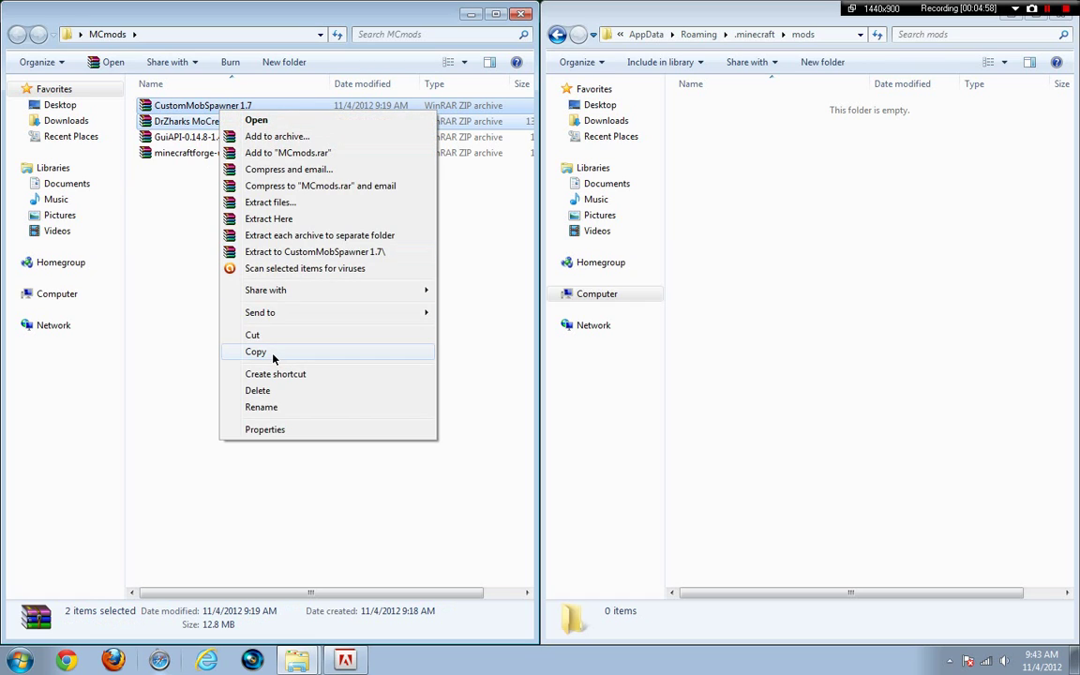
{"action": "left_click", "coordinate": [258, 352]}
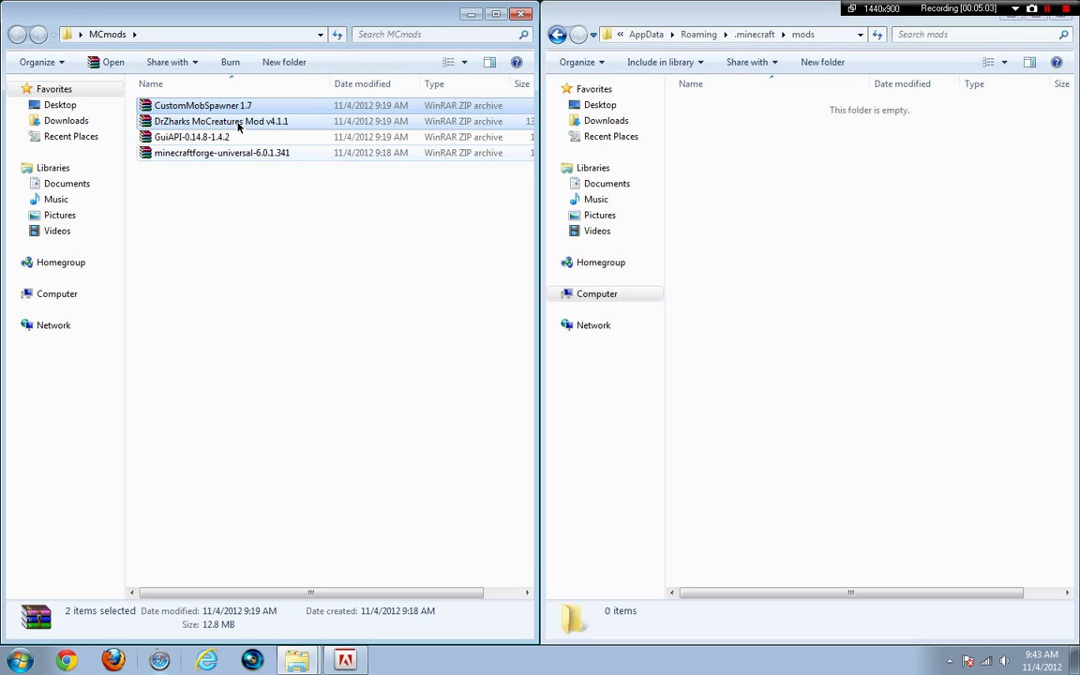
{"action": "left_click", "coordinate": [772, 149]}
{"action": "right_click", "coordinate": [772, 149]}
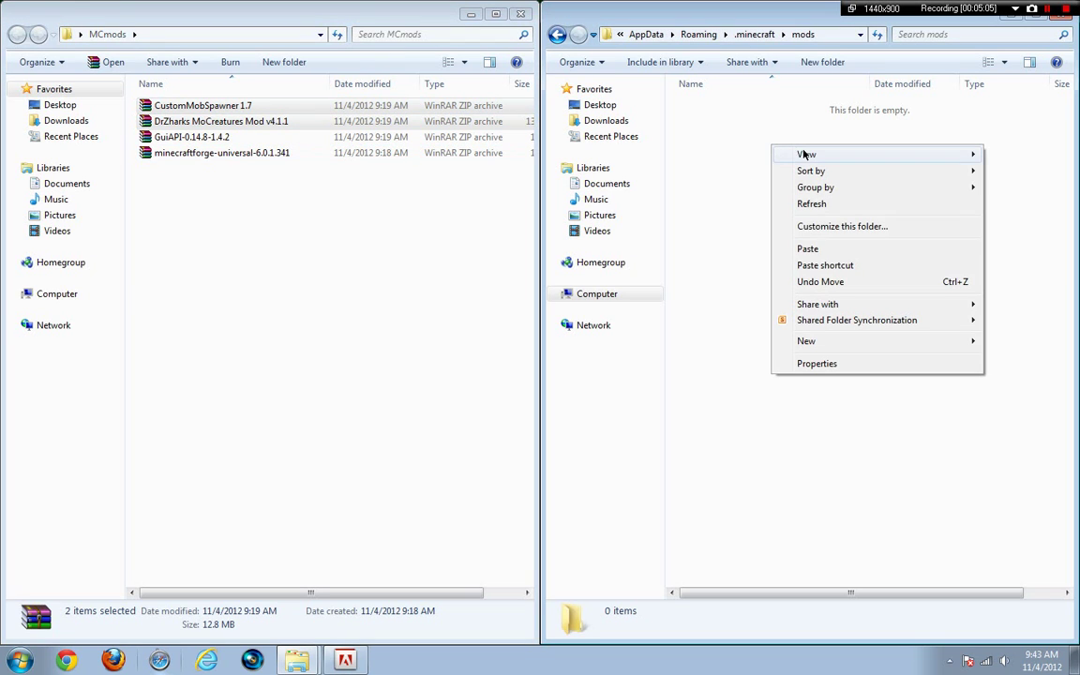
{"action": "left_click", "coordinate": [813, 244]}
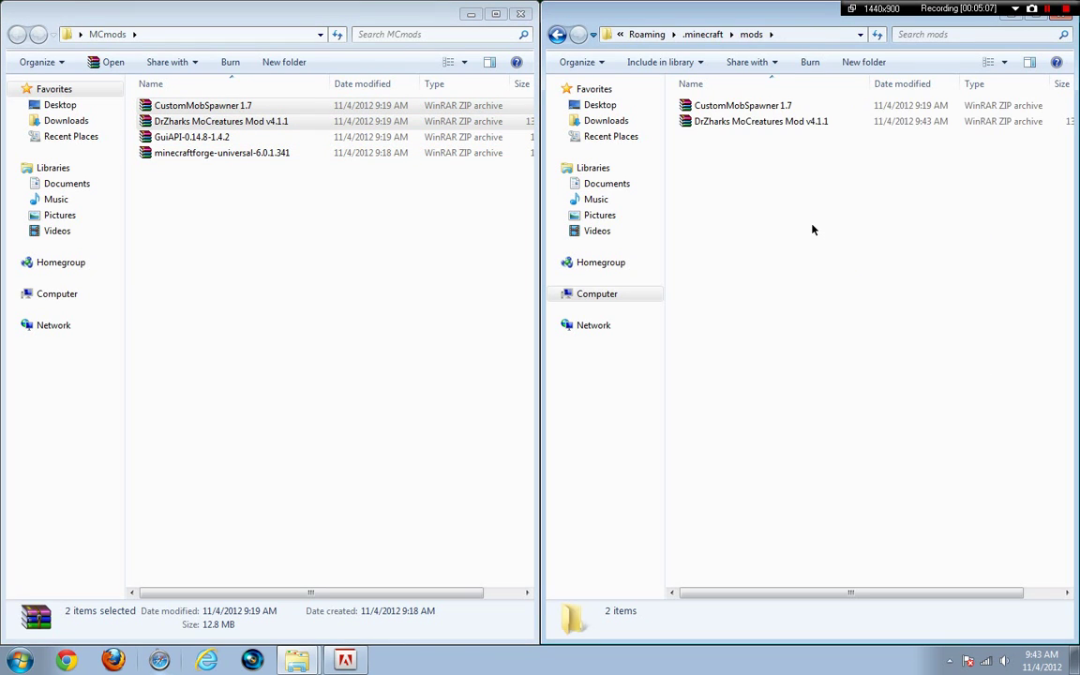
Step: Clear the MCmods and mods folder windows off the desktop
{"action": "left_click", "coordinate": [740, 206]}
{"action": "left_click", "coordinate": [471, 13]}
{"action": "left_click_drag", "start_coordinate": [633, 19], "coordinate": [361, 7]}
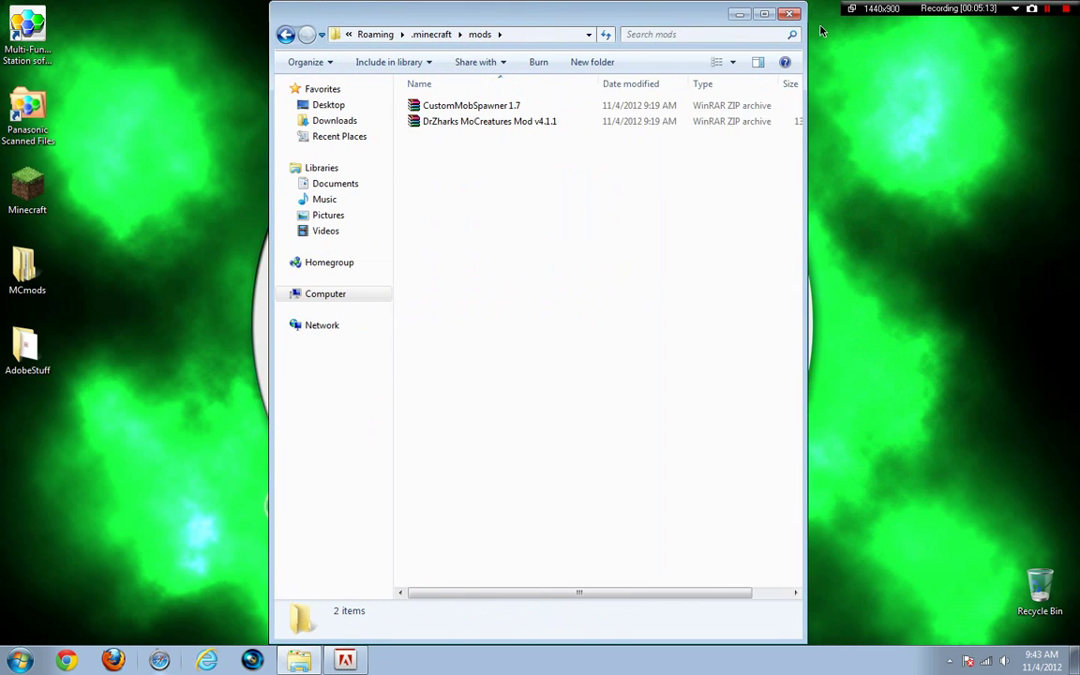
{"action": "left_click", "coordinate": [737, 10]}
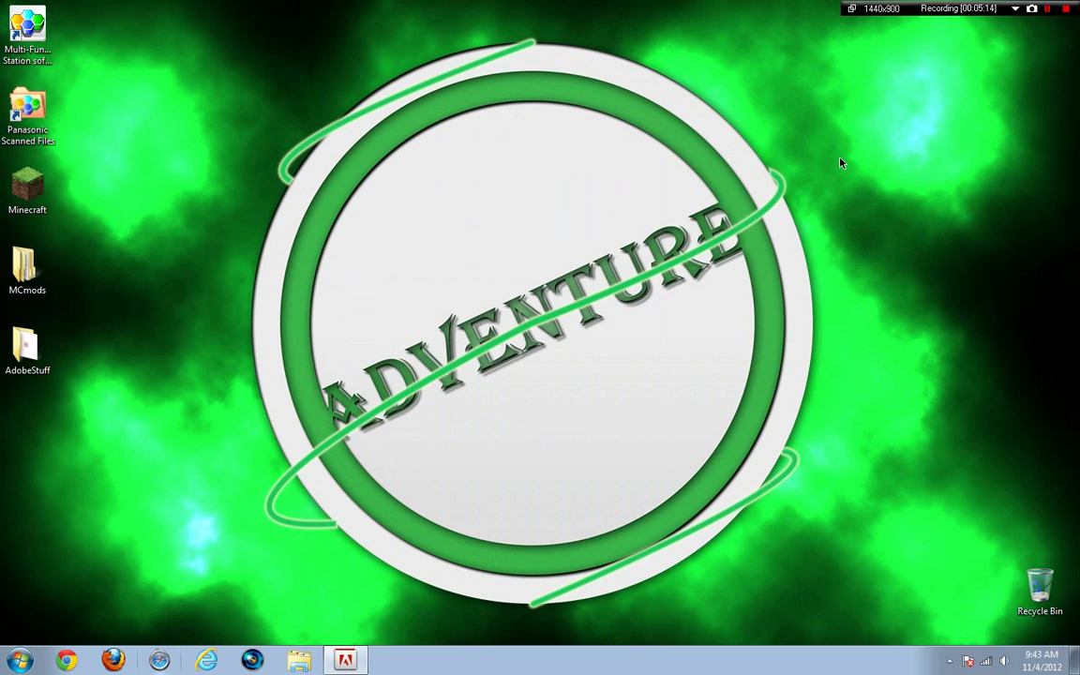
Step: View the details of DrZhark's Mo'Creatures Mod in Minecraft's Mod List, and quit the game
{"action": "left_click", "coordinate": [1047, 11]}
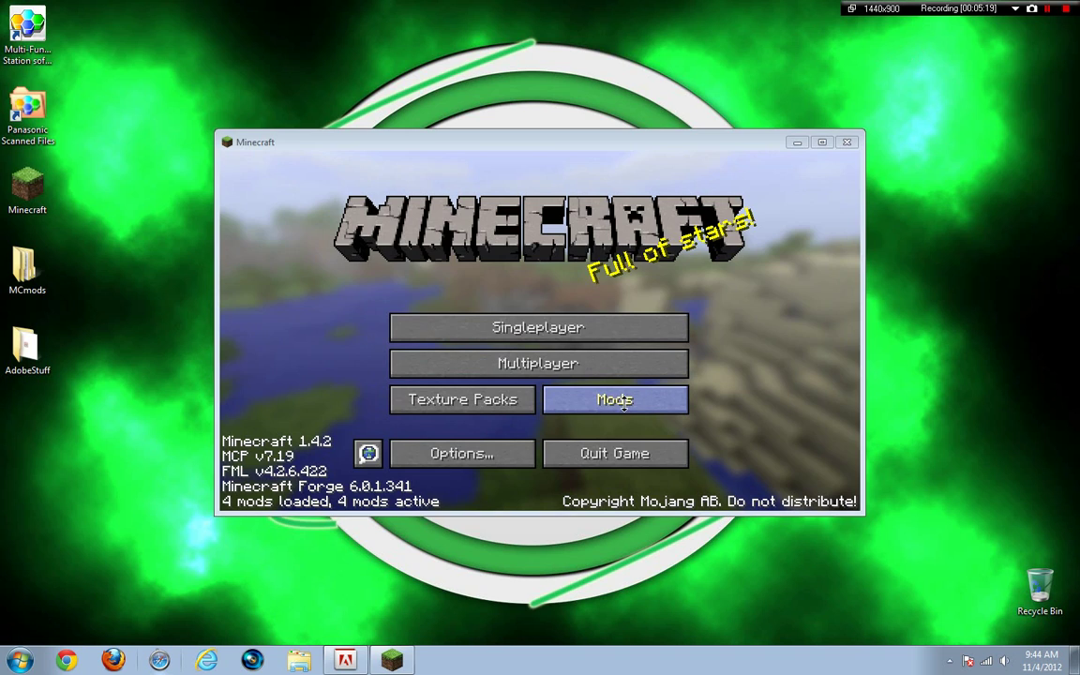
{"action": "left_click", "coordinate": [589, 402]}
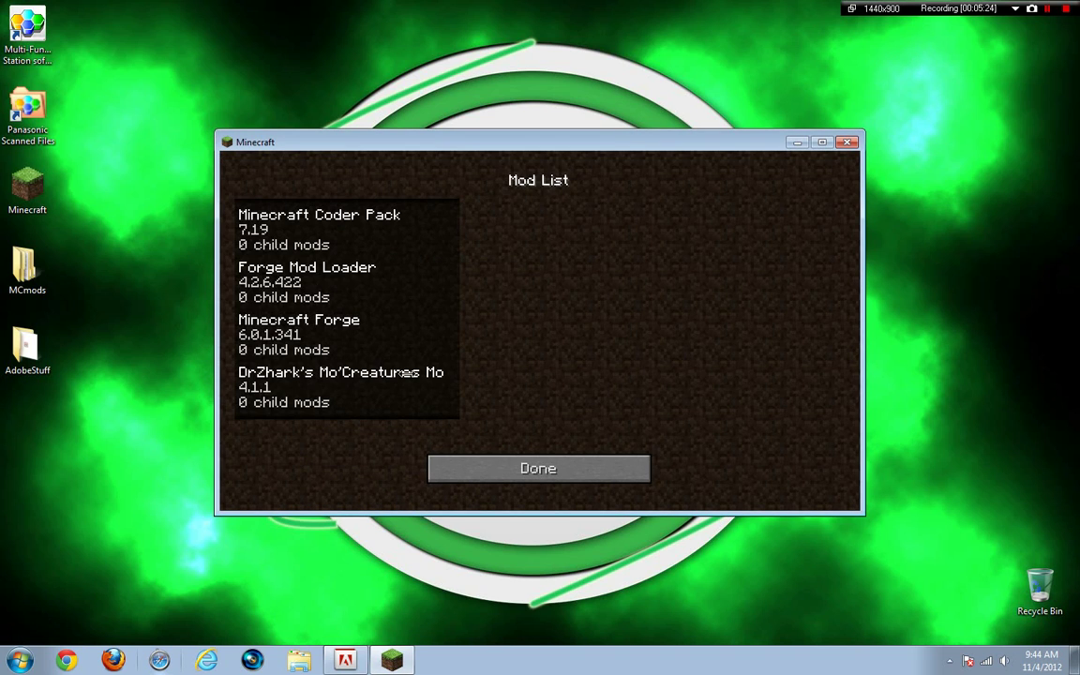
{"action": "left_click", "coordinate": [397, 390]}
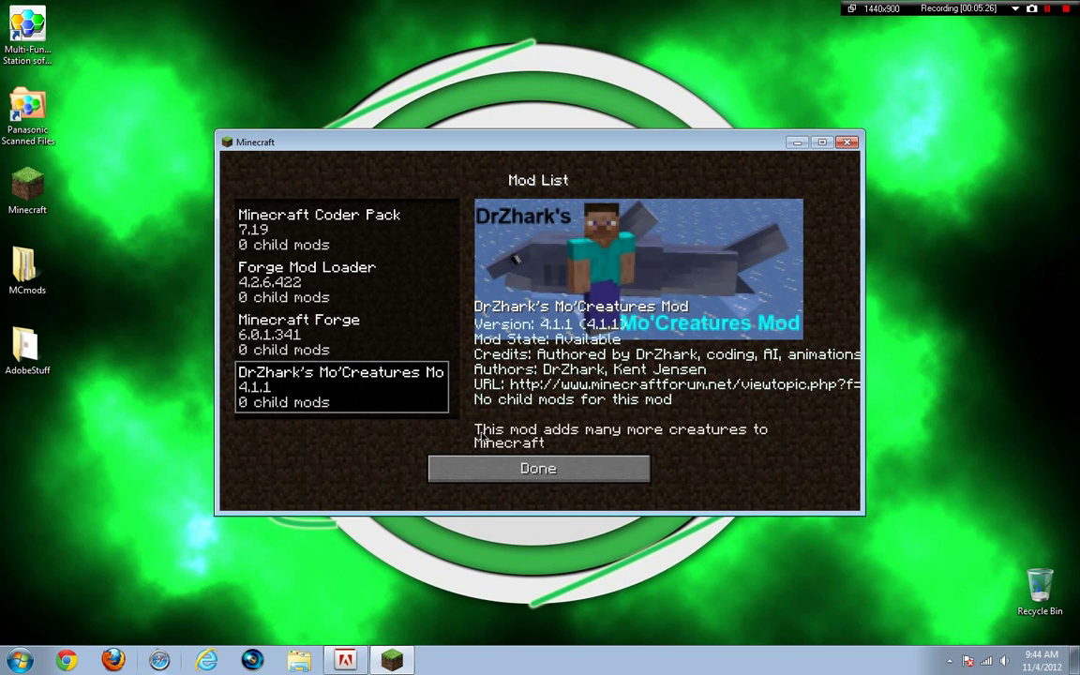
{"action": "left_click", "coordinate": [440, 469]}
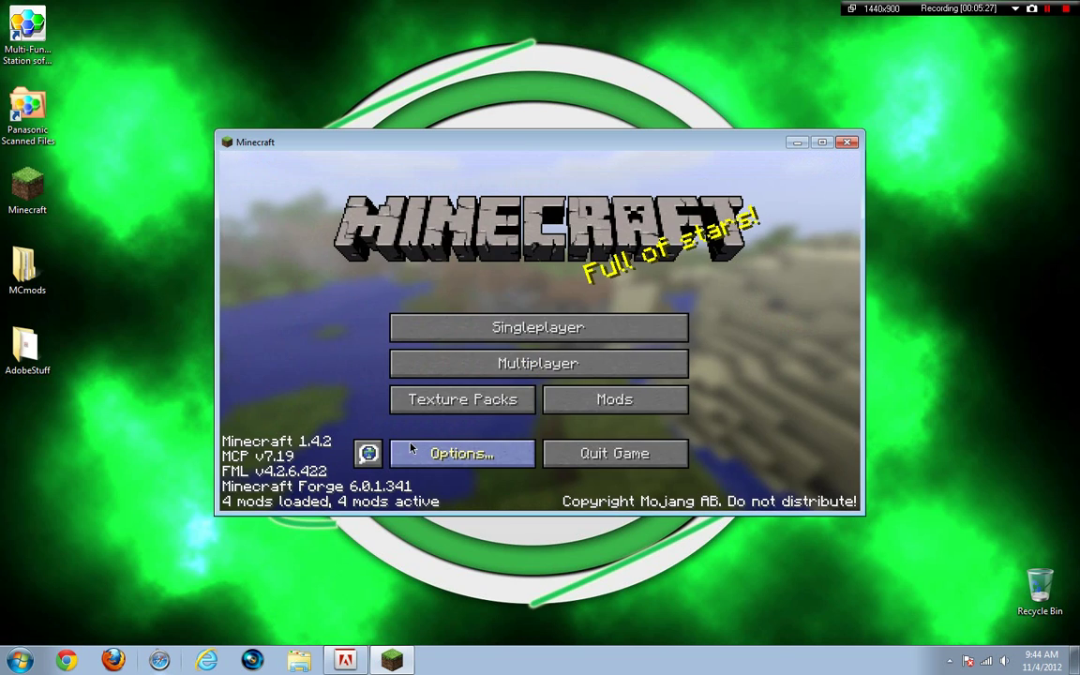
{"action": "left_click", "coordinate": [626, 456]}
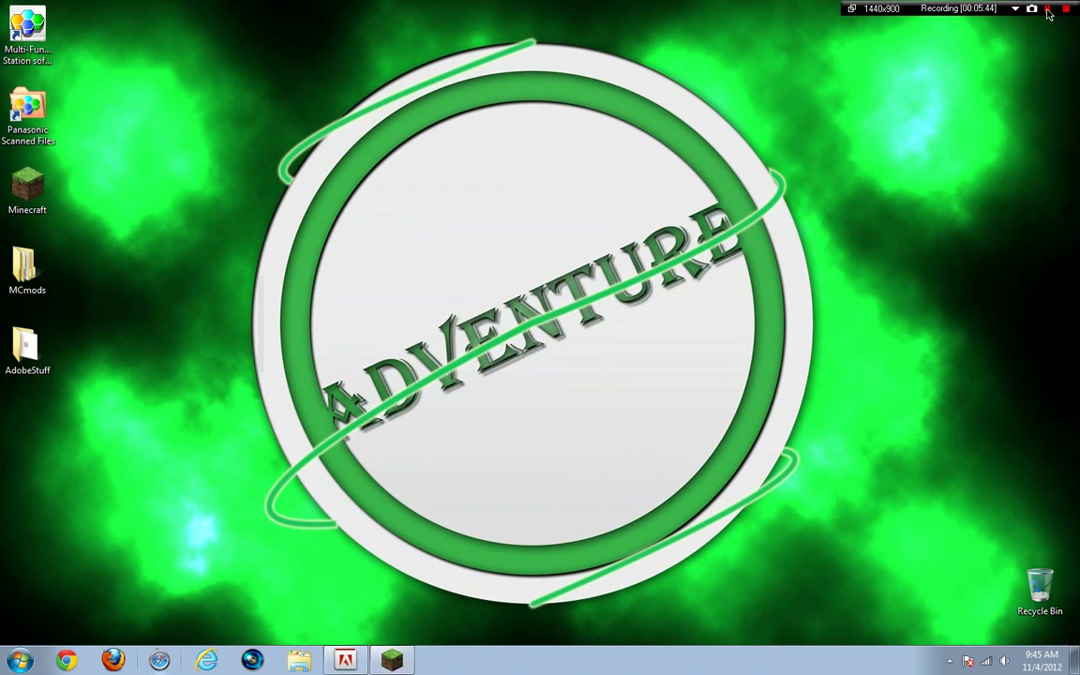